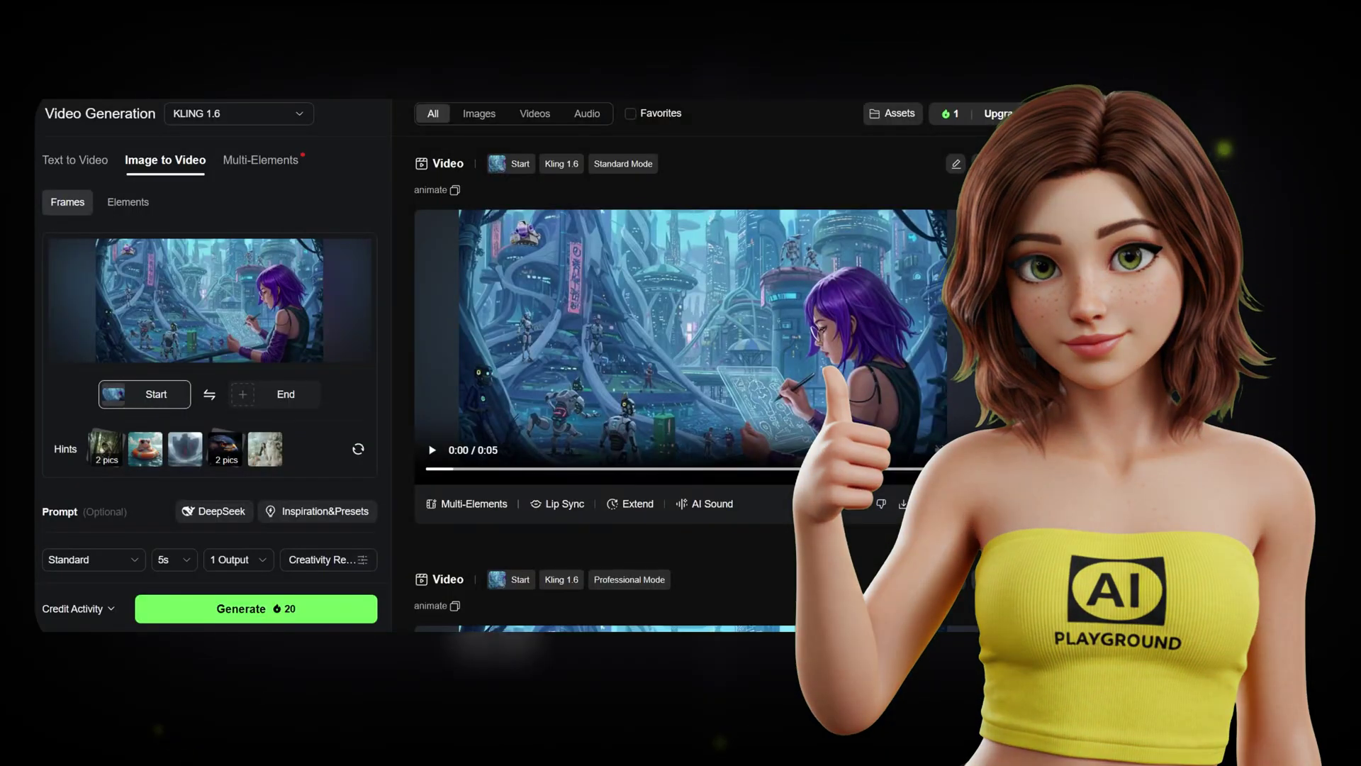
- Queue the halo and wind-blown sand guitar-player clip for generation
{"action": "left_click", "coordinate": [312, 609]}
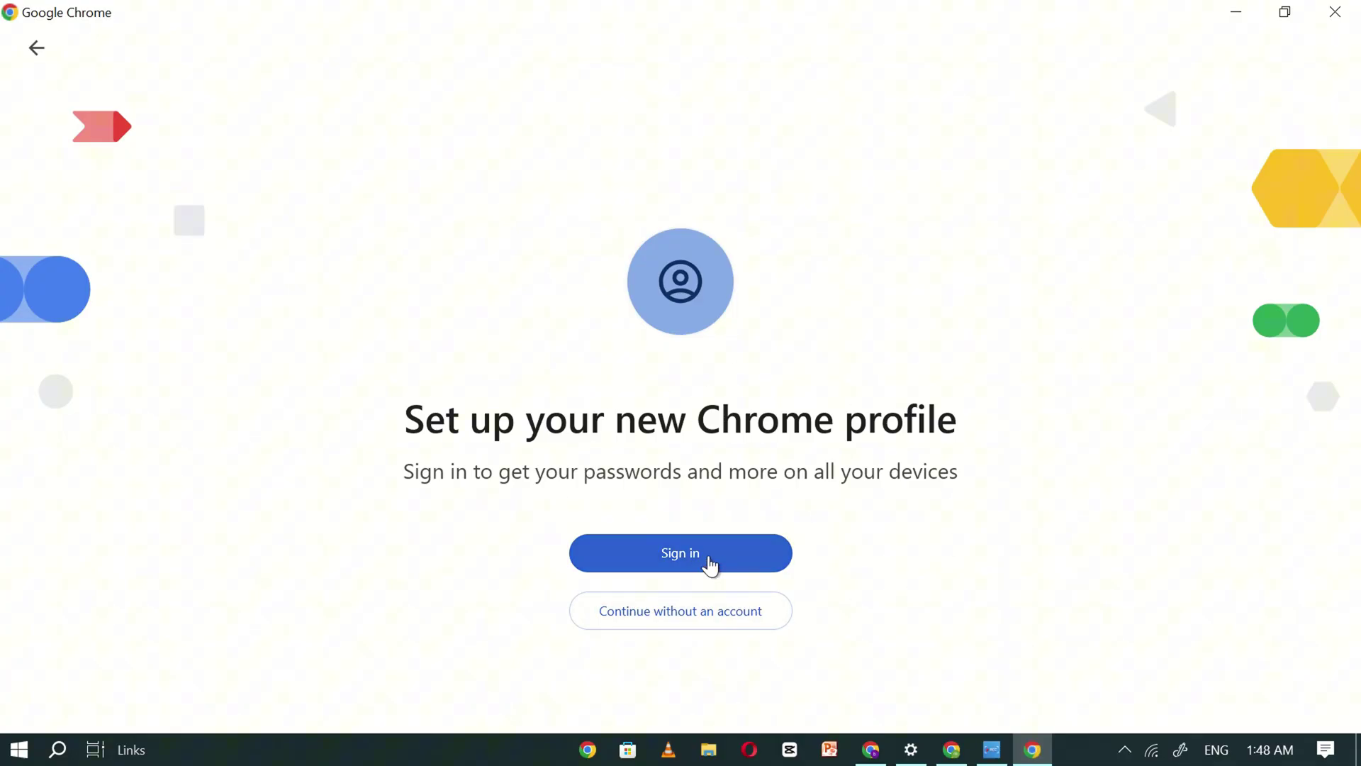
- Sign the new Chrome profile into the Google account with its e-mail address
{"action": "left_click", "coordinate": [710, 560]}
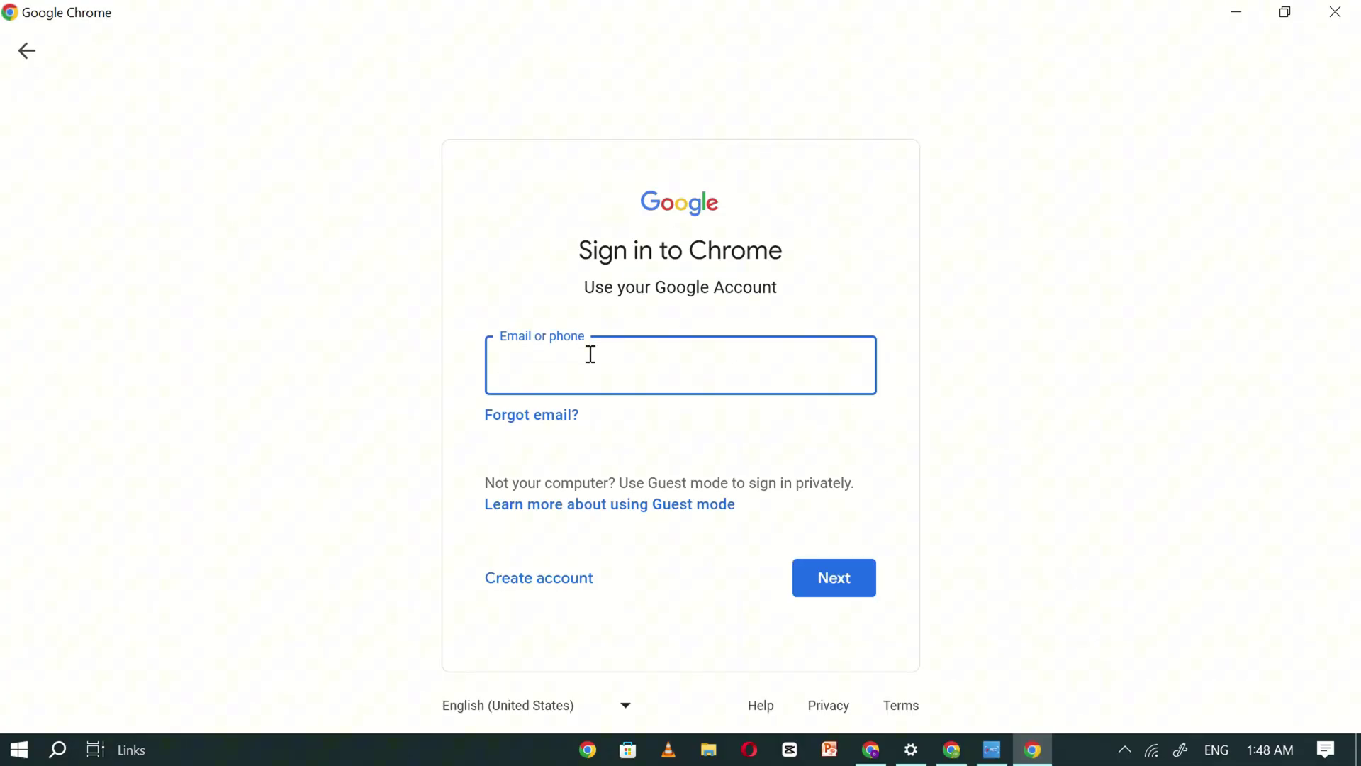
{"action": "left_click", "coordinate": [836, 579]}
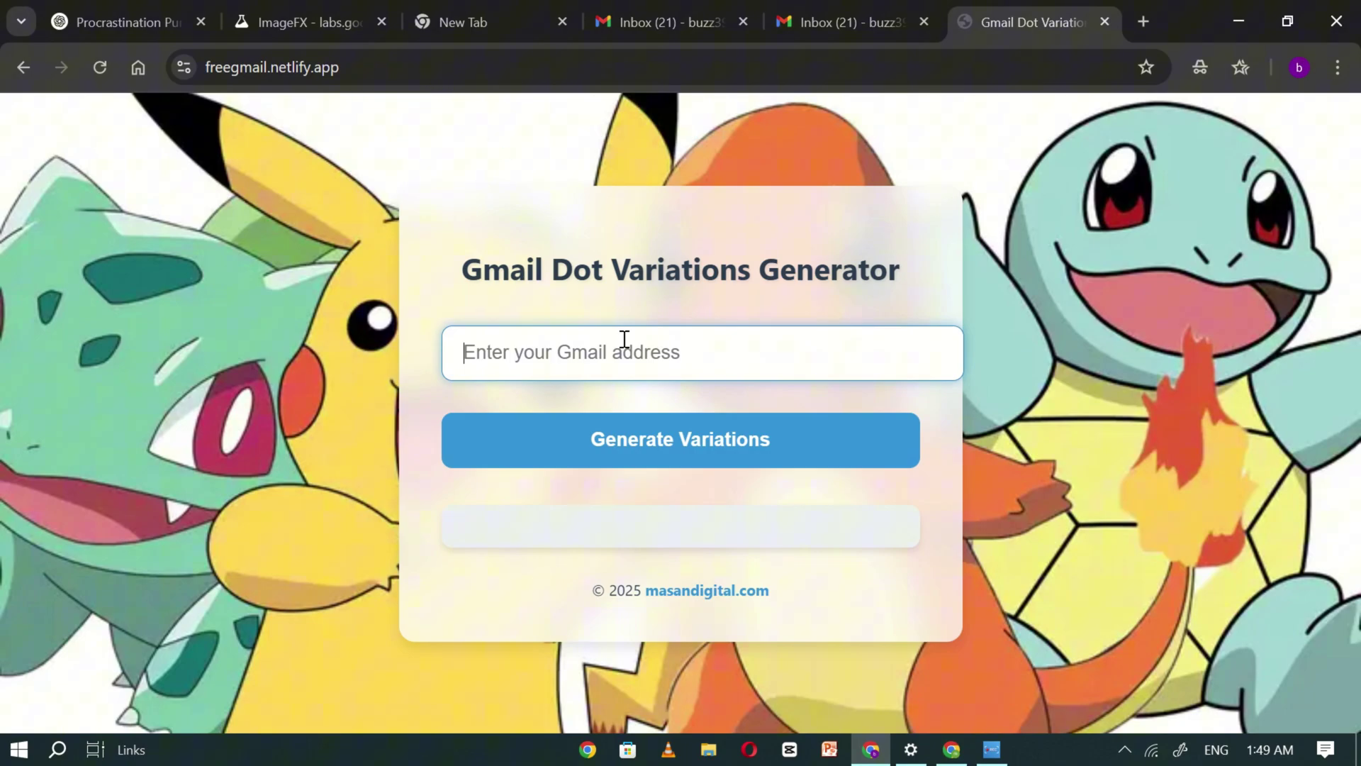
- Autofill the Gmail address and generate its 256 dot variations
{"action": "left_click", "coordinate": [613, 349]}
{"action": "key", "text": "ctrl+v"}
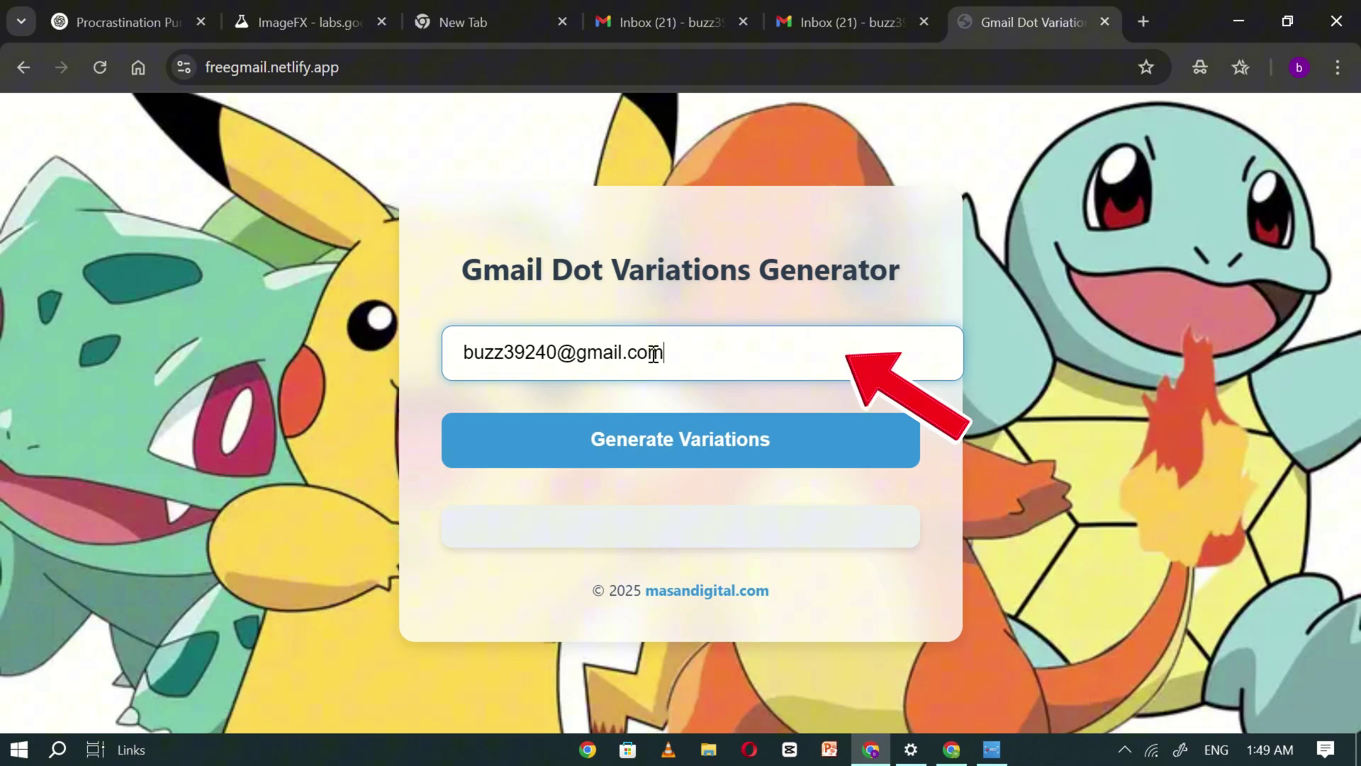
{"action": "left_click", "coordinate": [652, 447]}
- Select the whole list of generated variations and bring up its context menu
{"action": "scroll", "coordinate": [595, 439], "scroll_direction": "down", "scroll_amount": 2}
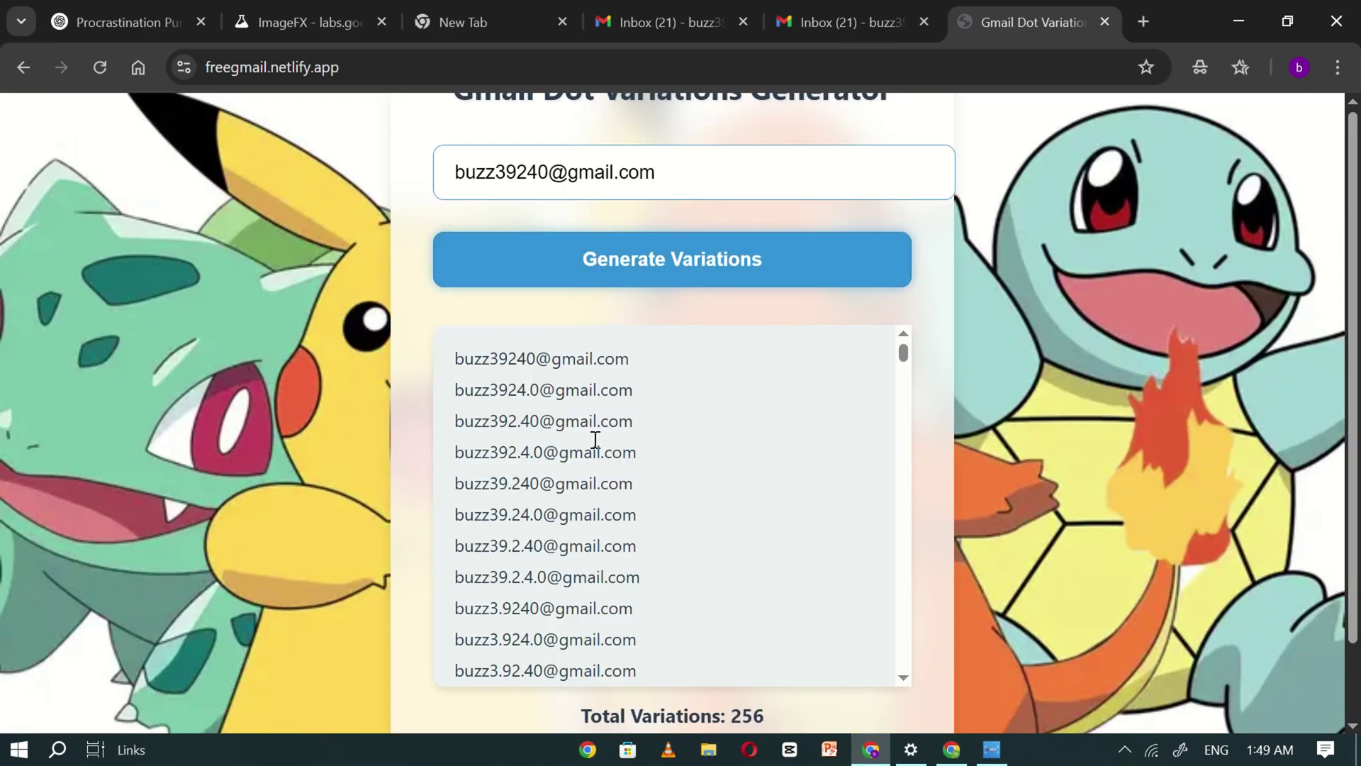
{"action": "scroll", "coordinate": [718, 402], "scroll_direction": "down", "scroll_amount": 2}
{"action": "scroll", "coordinate": [859, 365], "scroll_direction": "up", "scroll_amount": 2}
{"action": "mouse_move", "coordinate": [912, 349]}
{"action": "left_mouse_down"}
{"action": "mouse_move", "coordinate": [921, 415]}
{"action": "mouse_move", "coordinate": [886, 579]}
{"action": "mouse_move", "coordinate": [892, 671]}
{"action": "mouse_move", "coordinate": [915, 563]}
{"action": "mouse_move", "coordinate": [918, 343]}
{"action": "left_mouse_up"}
{"action": "scroll", "coordinate": [896, 589], "scroll_direction": "up", "scroll_amount": 3}
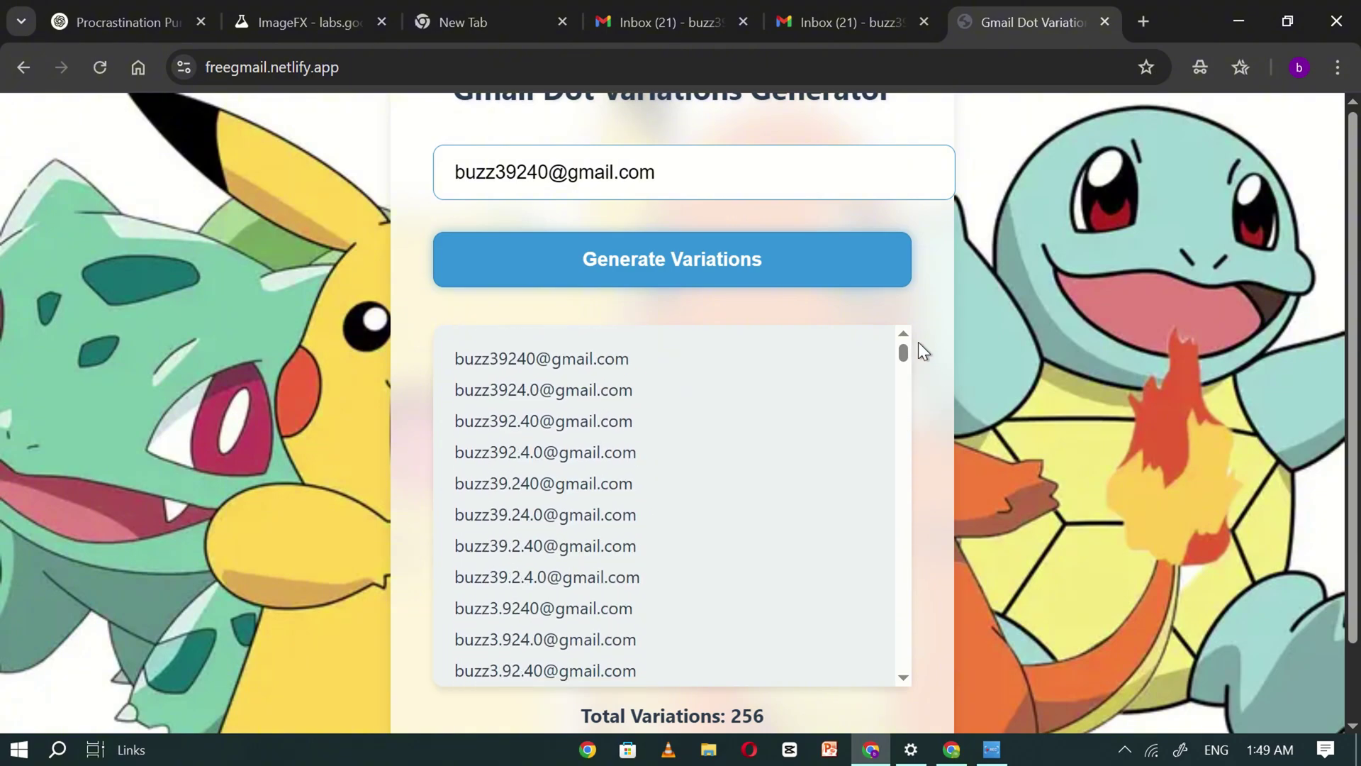
{"action": "left_click_drag", "start_coordinate": [453, 363], "coordinate": [729, 559]}
{"action": "right_click", "coordinate": [623, 474]}
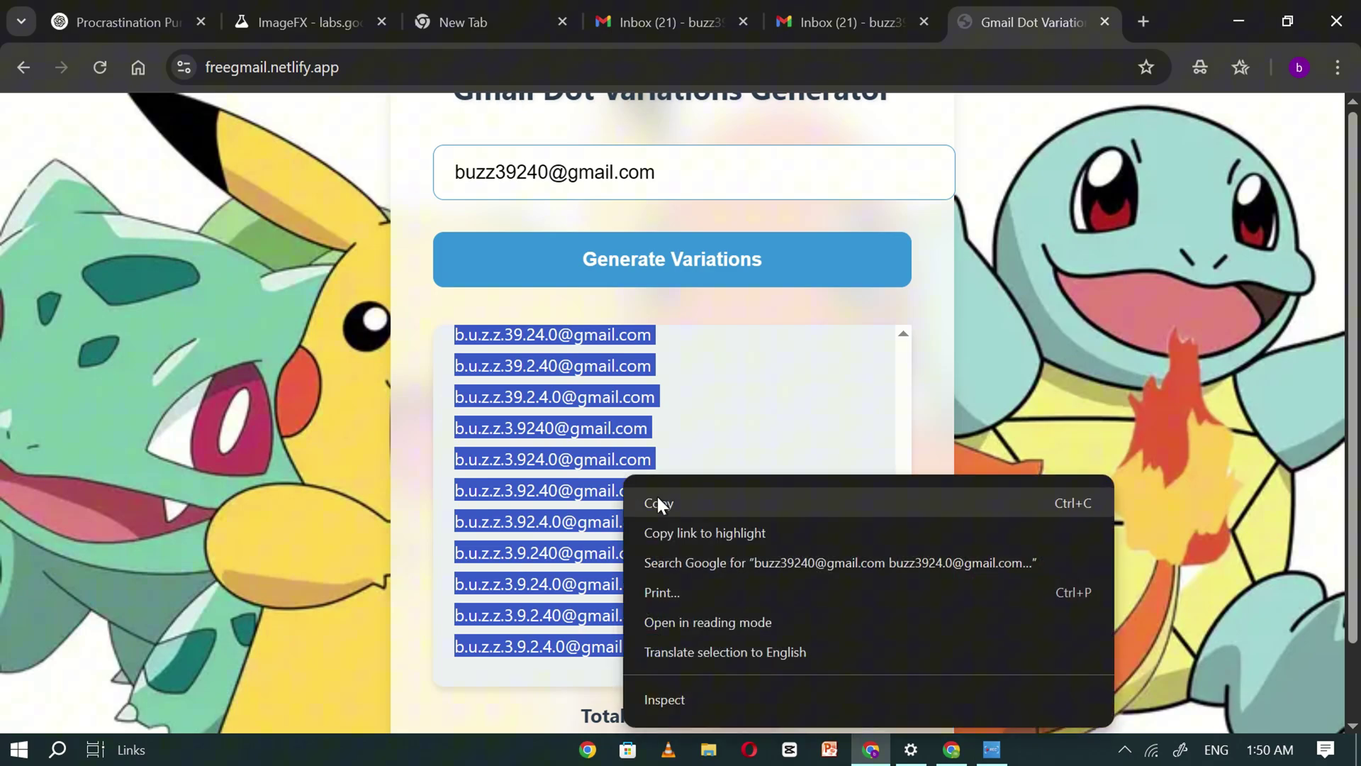
- Copy the variation list and paste it into a new Google Keep note
{"action": "left_click", "coordinate": [658, 502]}
{"action": "key", "text": "ctrl+t"}
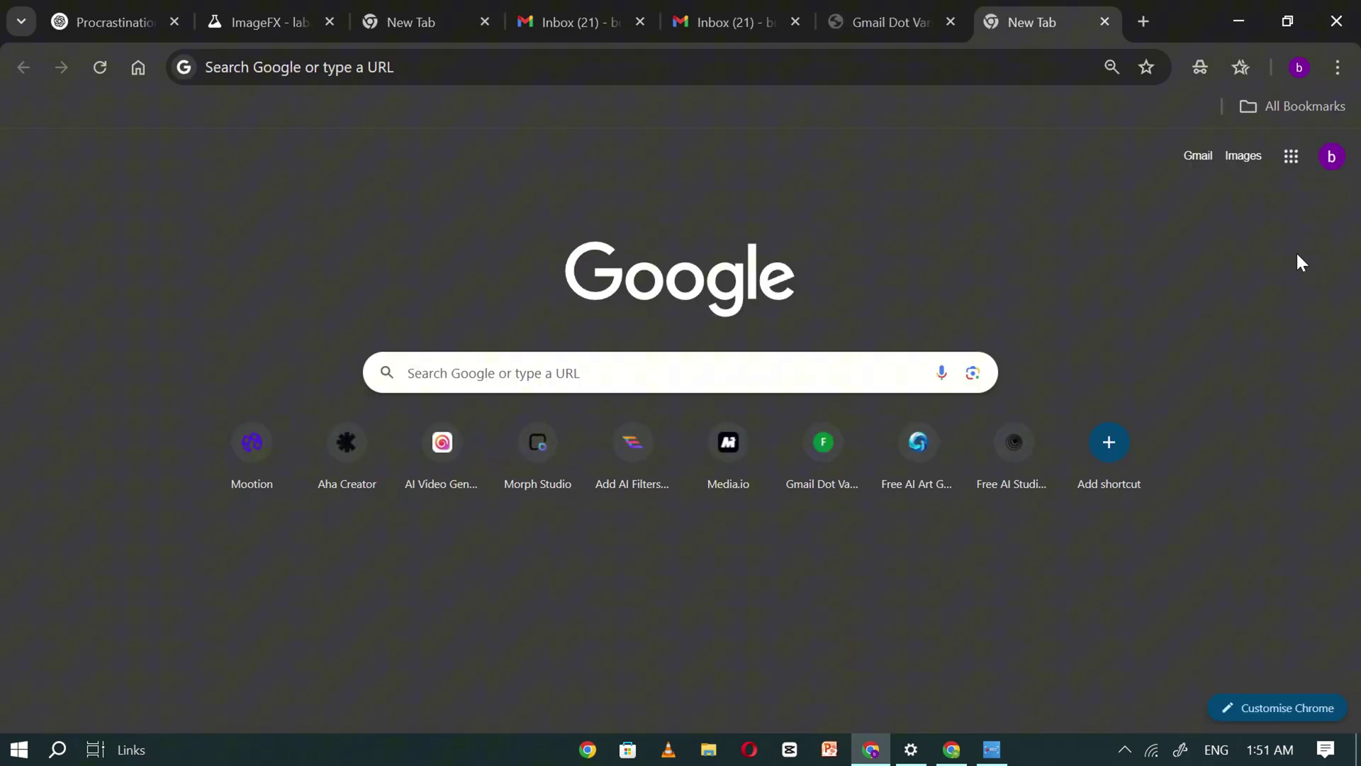
{"action": "left_click", "coordinate": [1292, 160]}
{"action": "scroll", "coordinate": [1180, 376], "scroll_direction": "down", "scroll_amount": 5}
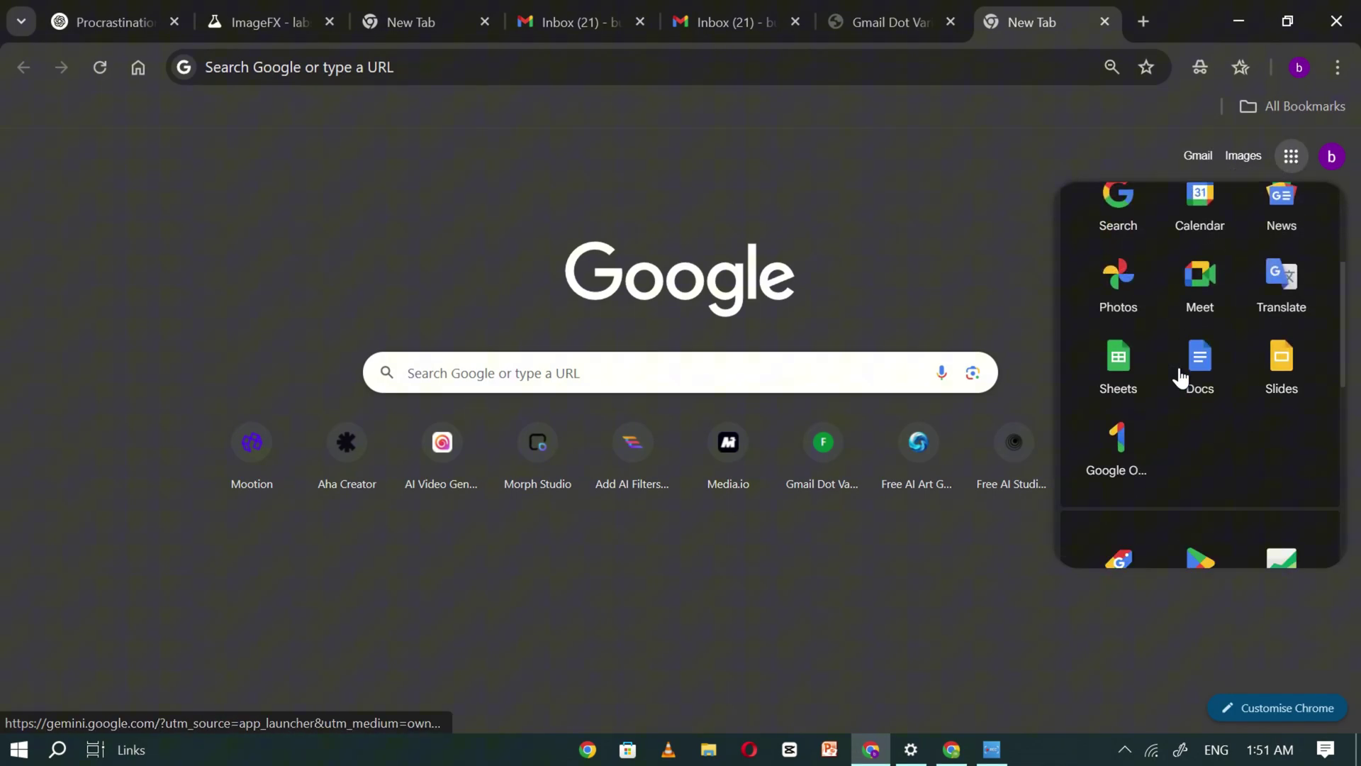
{"action": "scroll", "coordinate": [1182, 377], "scroll_direction": "down", "scroll_amount": 3}
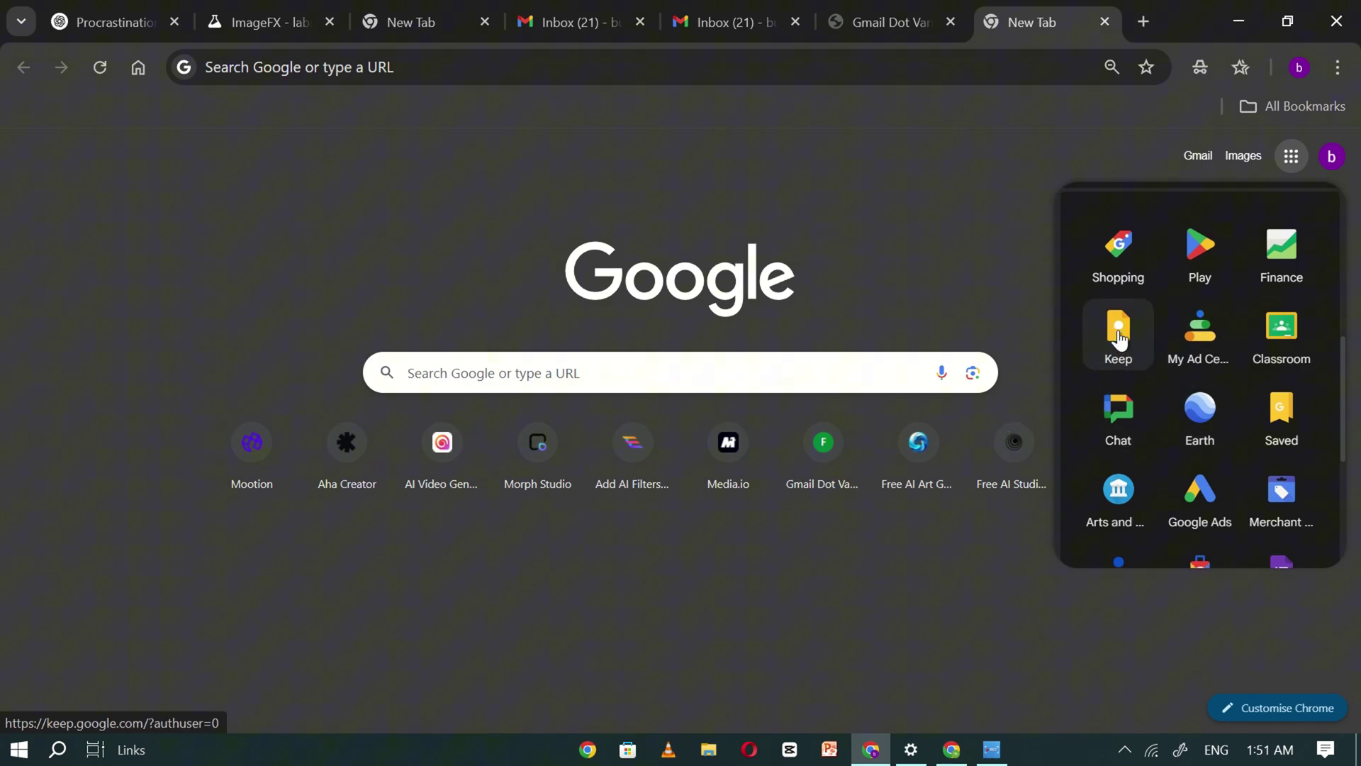
{"action": "key", "text": "ctrl+minus"}
{"action": "key", "text": "ctrl+minus"}
{"action": "key", "text": "ctrl+minus"}
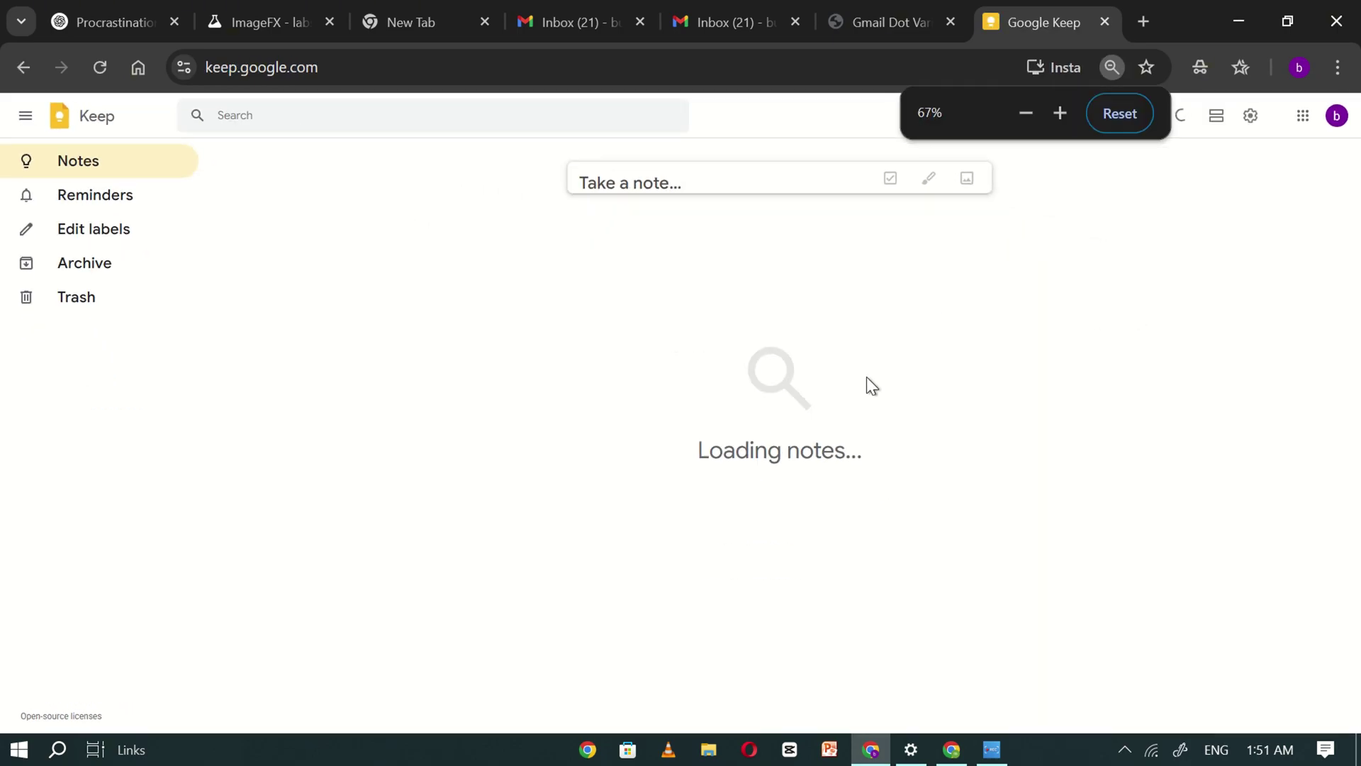
{"action": "left_click", "coordinate": [734, 189]}
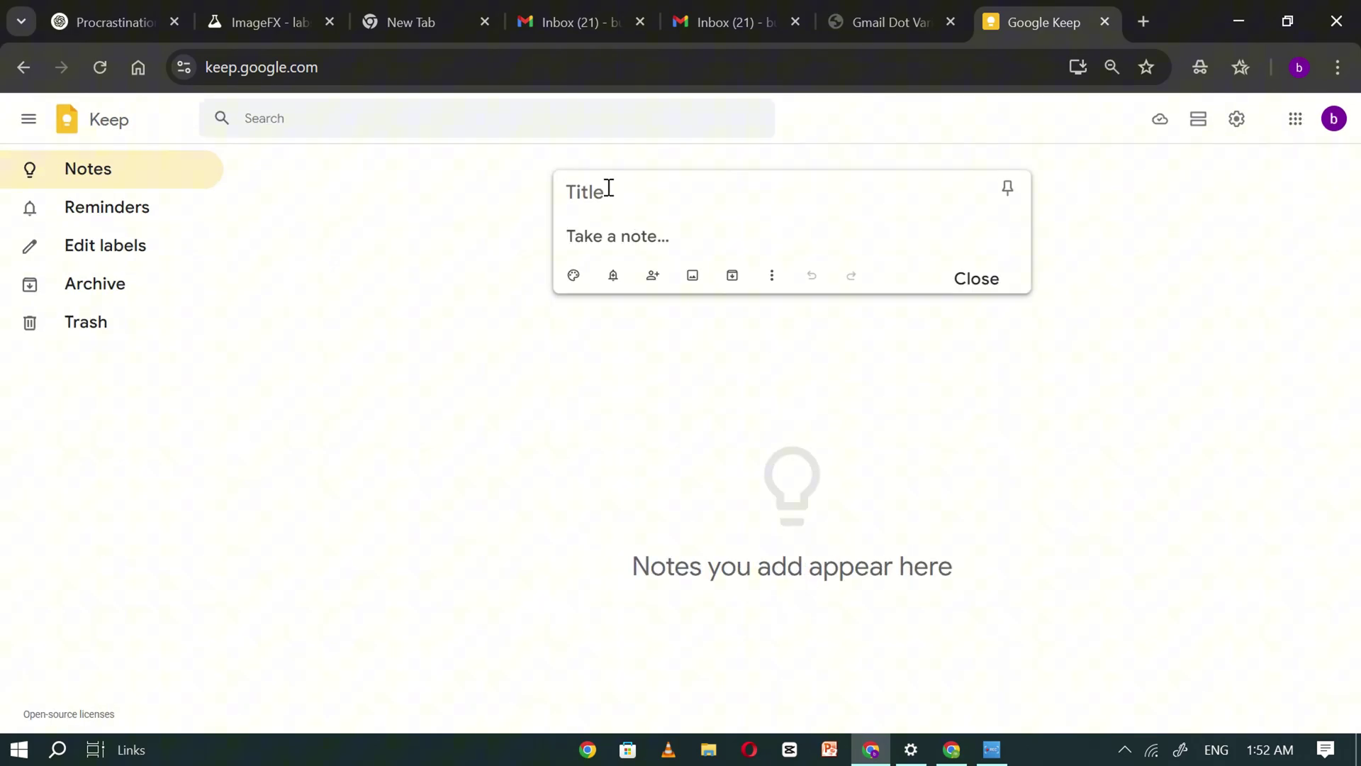
{"action": "key", "text": "ctrl+v"}
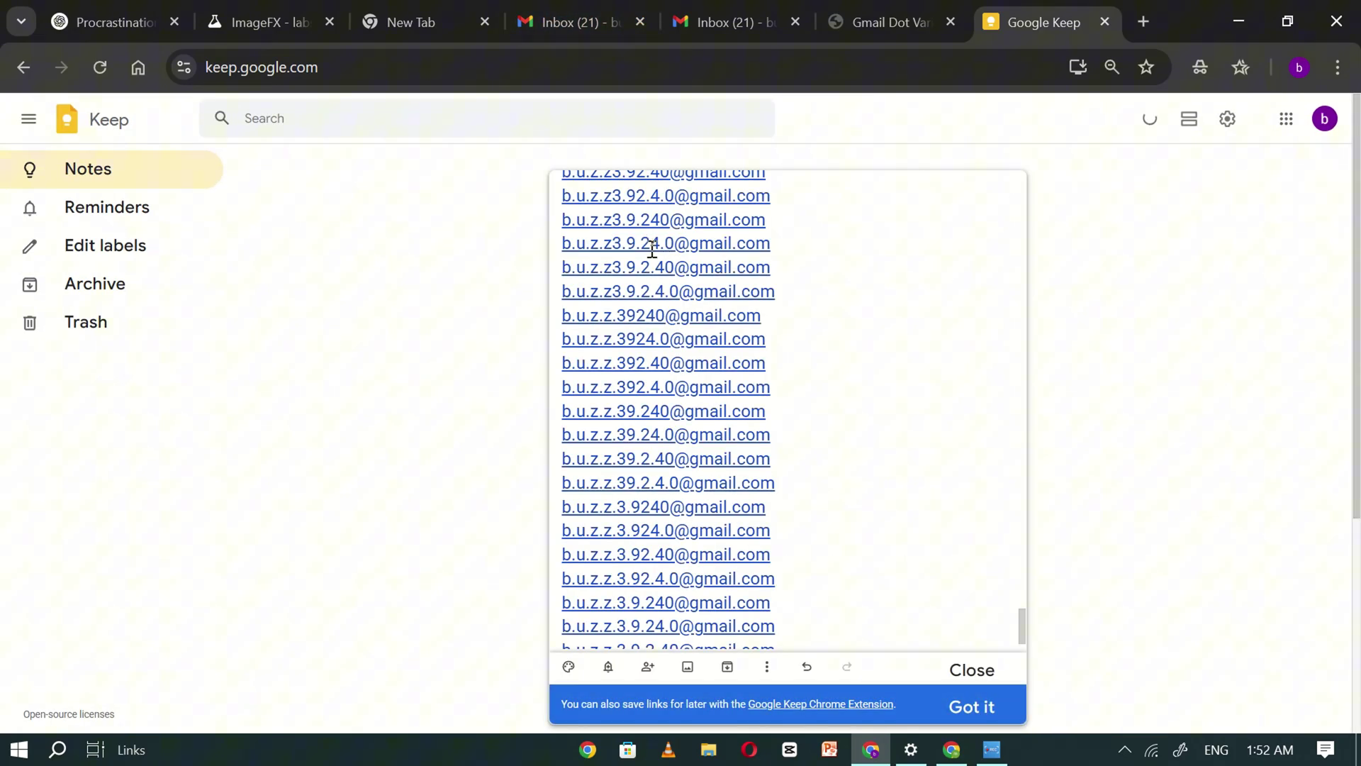
- Turn the 'new list' note into checkboxes and tick off the first address
{"action": "scroll", "coordinate": [875, 451], "scroll_direction": "up", "scroll_amount": 10}
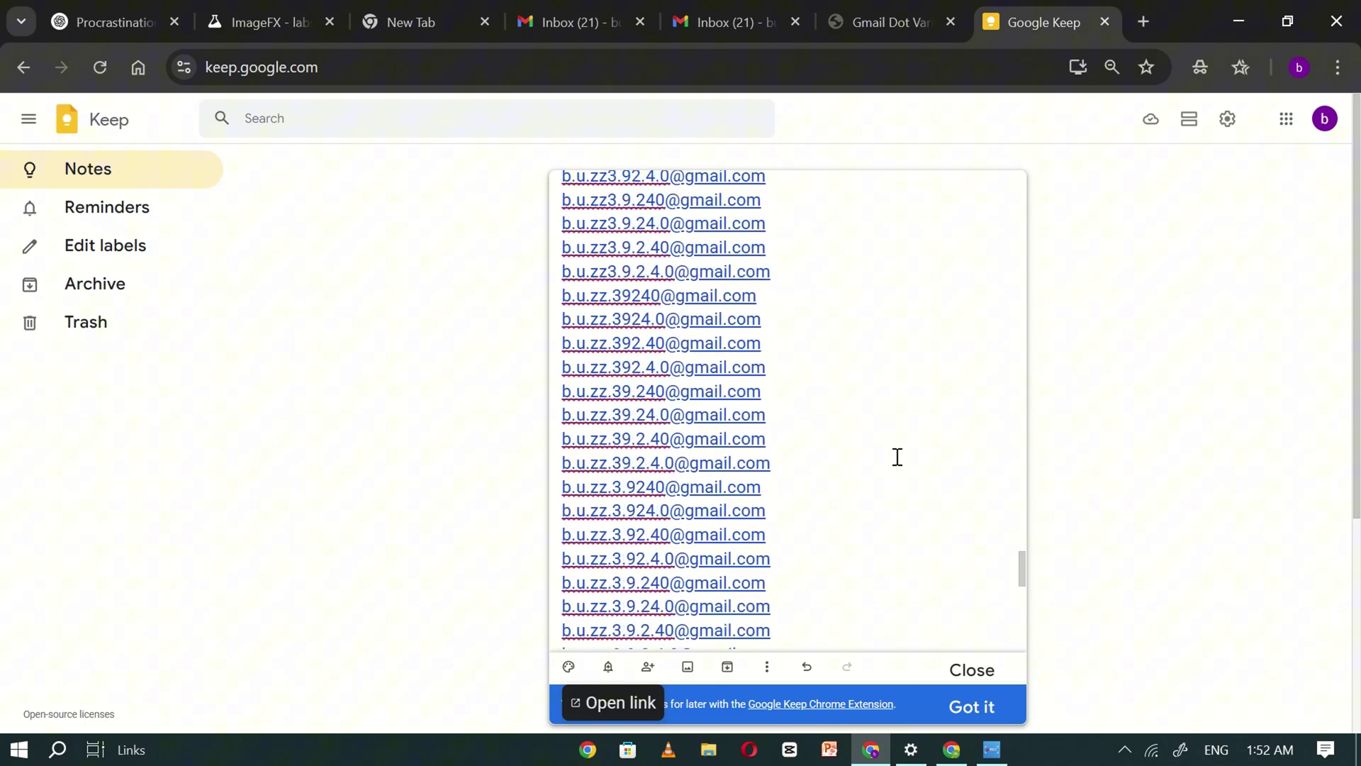
{"action": "scroll", "coordinate": [897, 454], "scroll_direction": "up", "scroll_amount": 20}
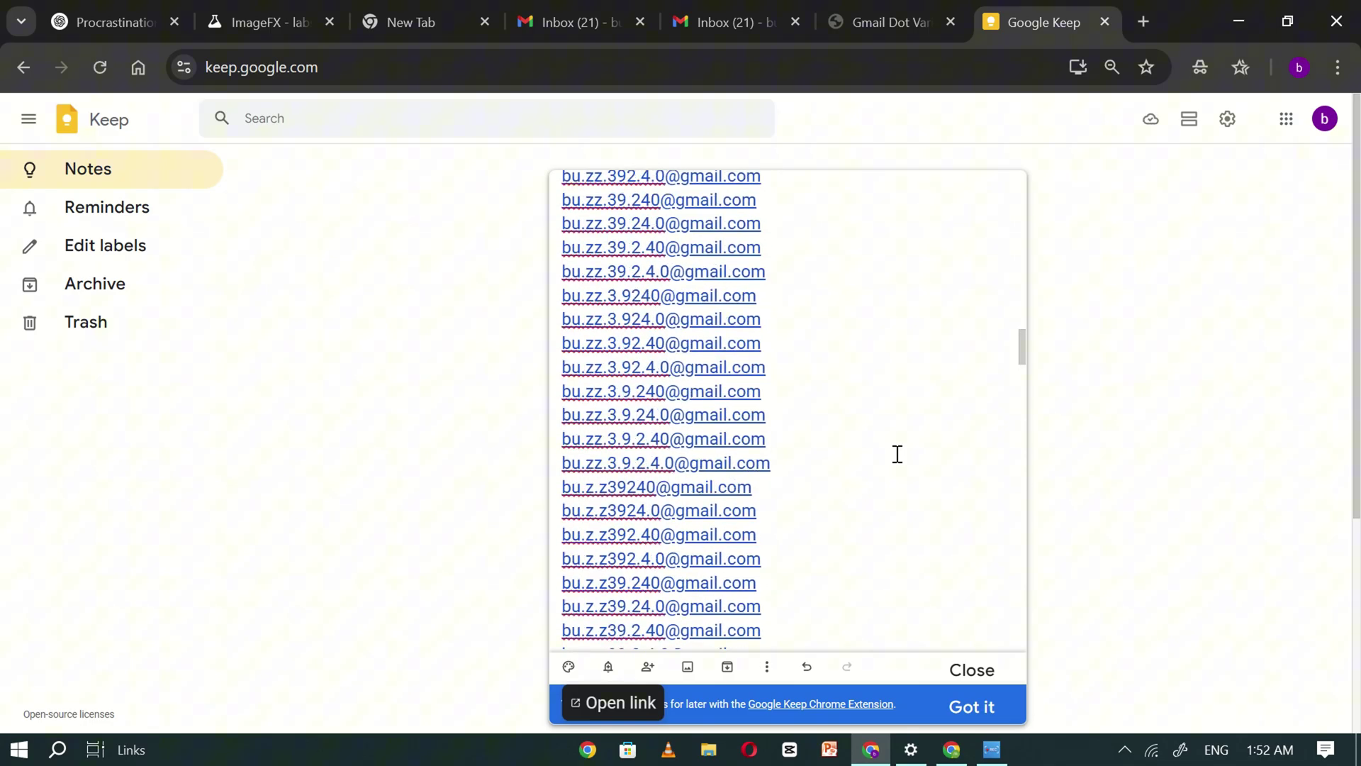
{"action": "key", "text": "ctrl+z"}
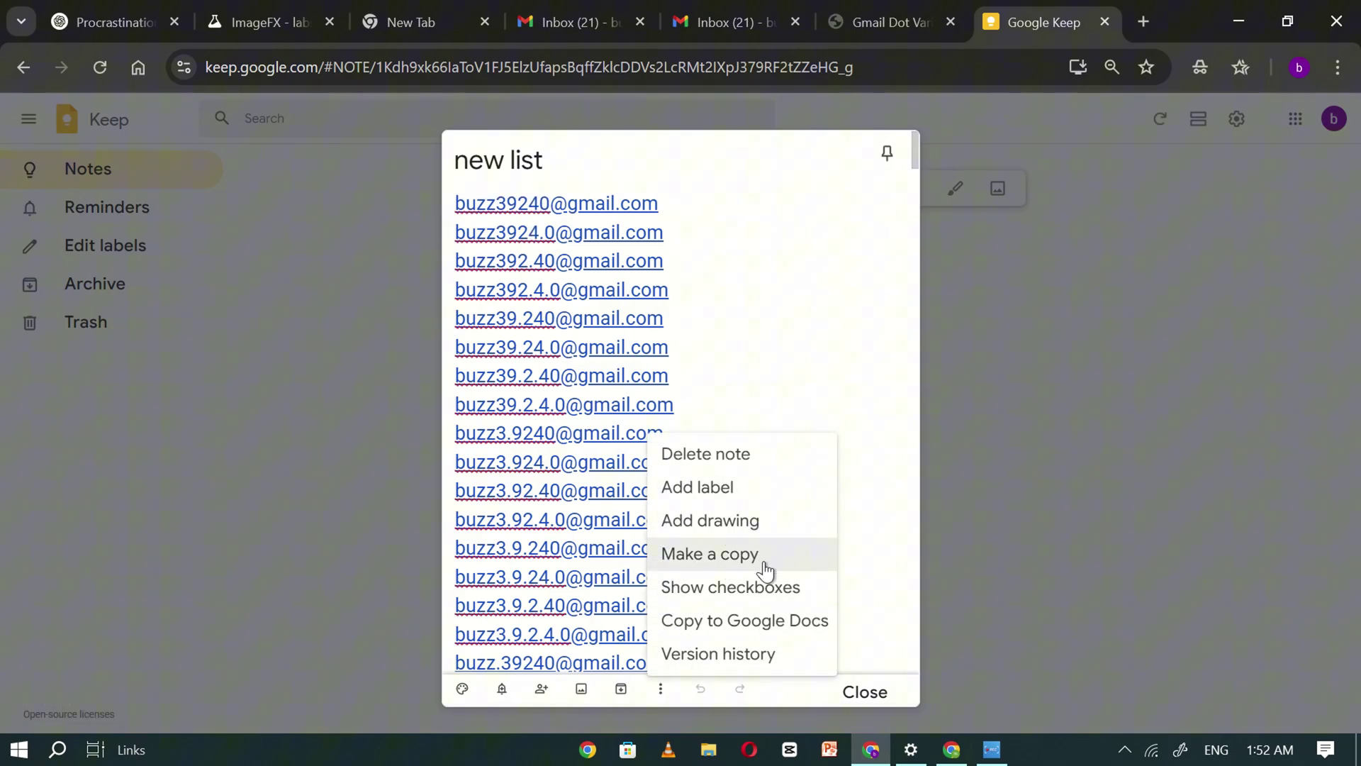
{"action": "left_click", "coordinate": [766, 588]}
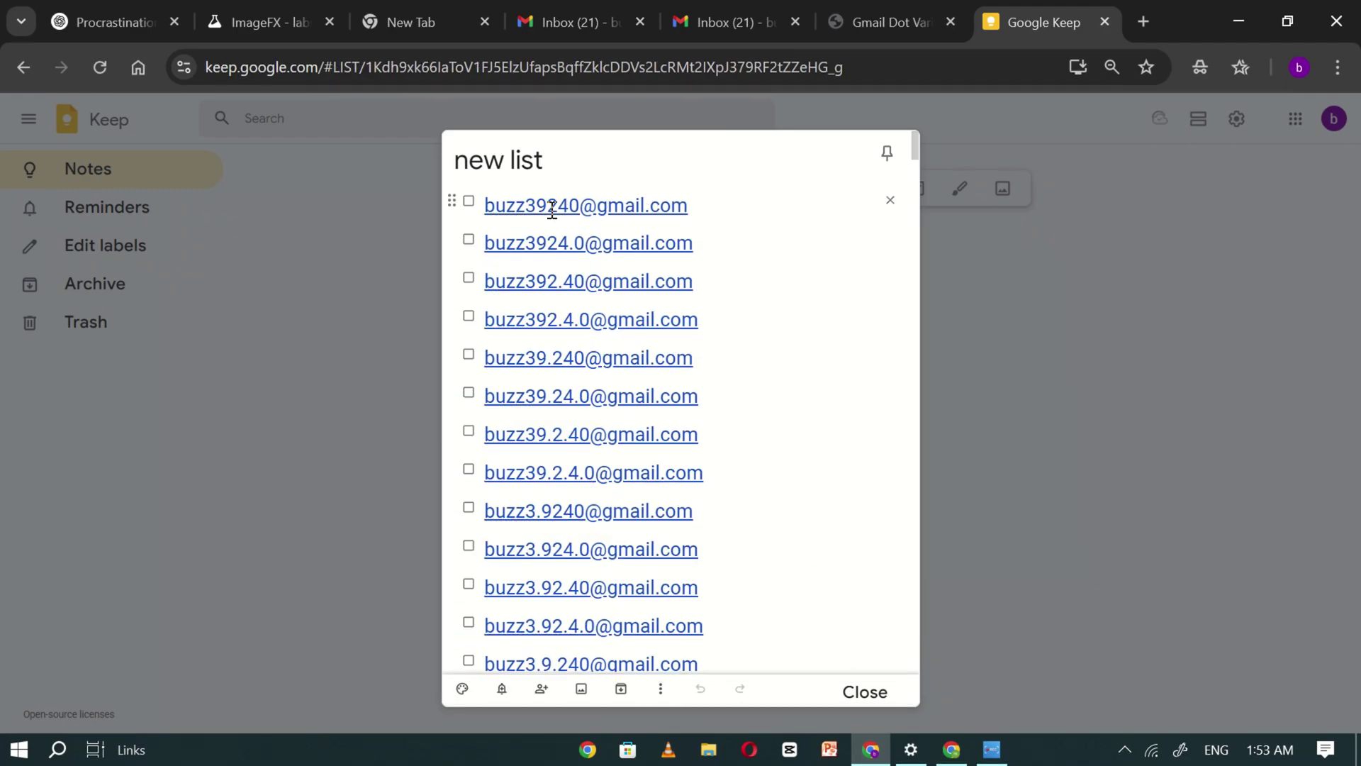
{"action": "left_click", "coordinate": [470, 202]}
{"action": "scroll", "coordinate": [781, 470], "scroll_direction": "down", "scroll_amount": 20}
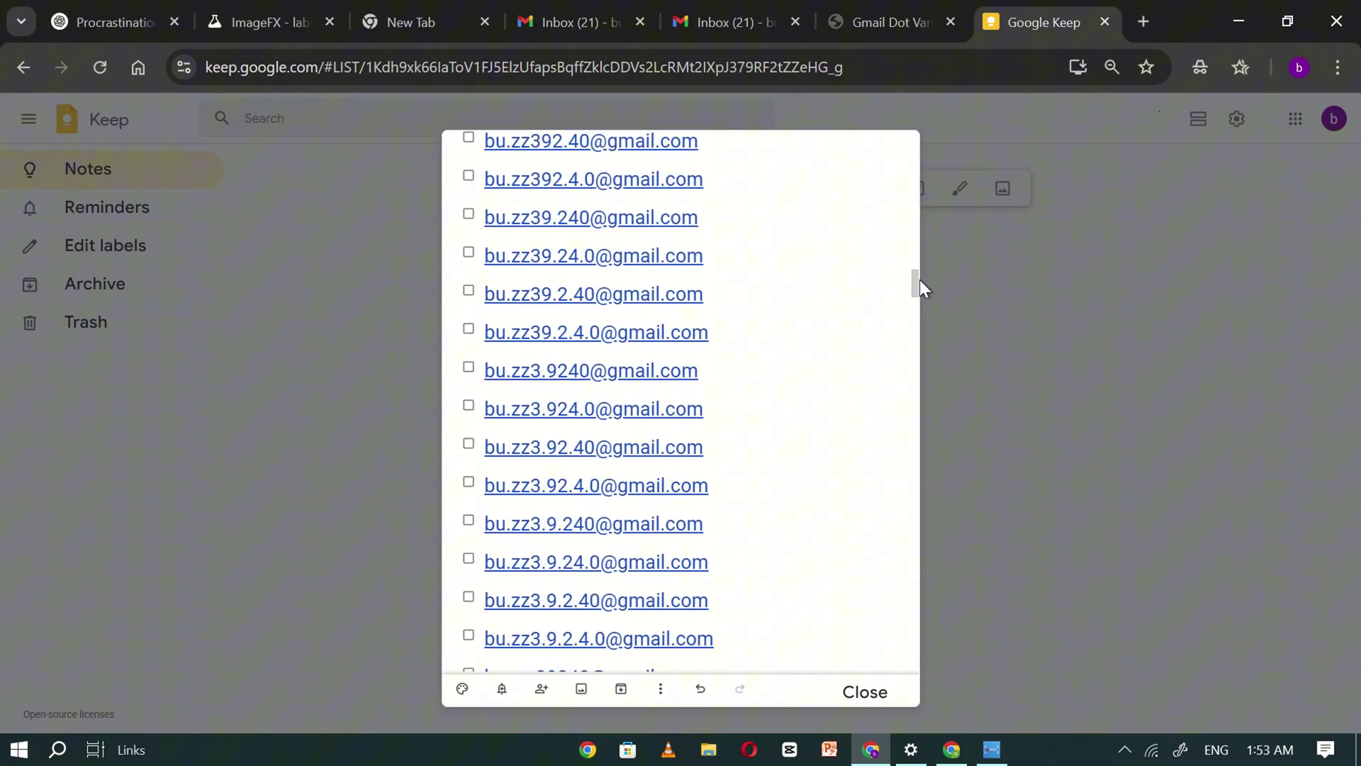
{"action": "left_click_drag", "start_coordinate": [917, 282], "coordinate": [903, 661]}
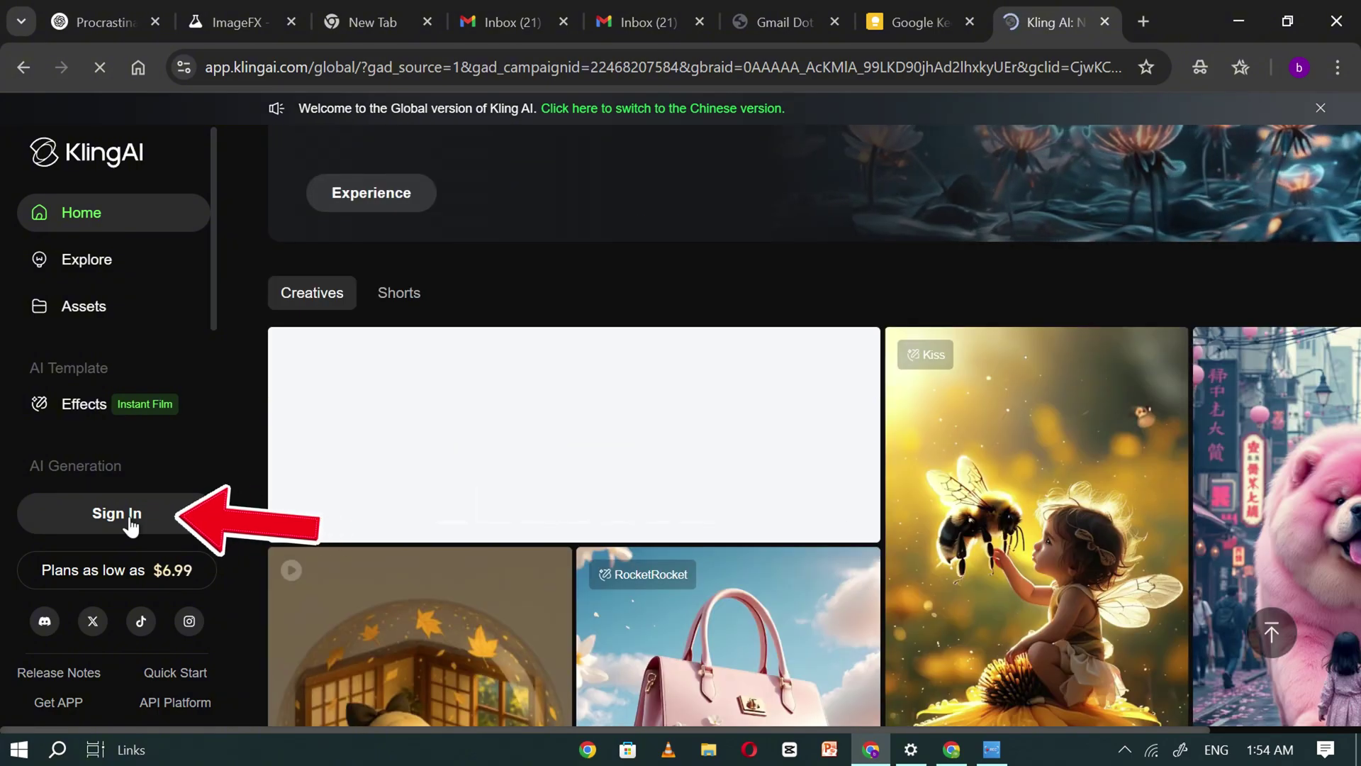
- Start Kling AI e-mail sign-up with the next dotted Gmail variation
{"action": "left_click", "coordinate": [129, 516]}
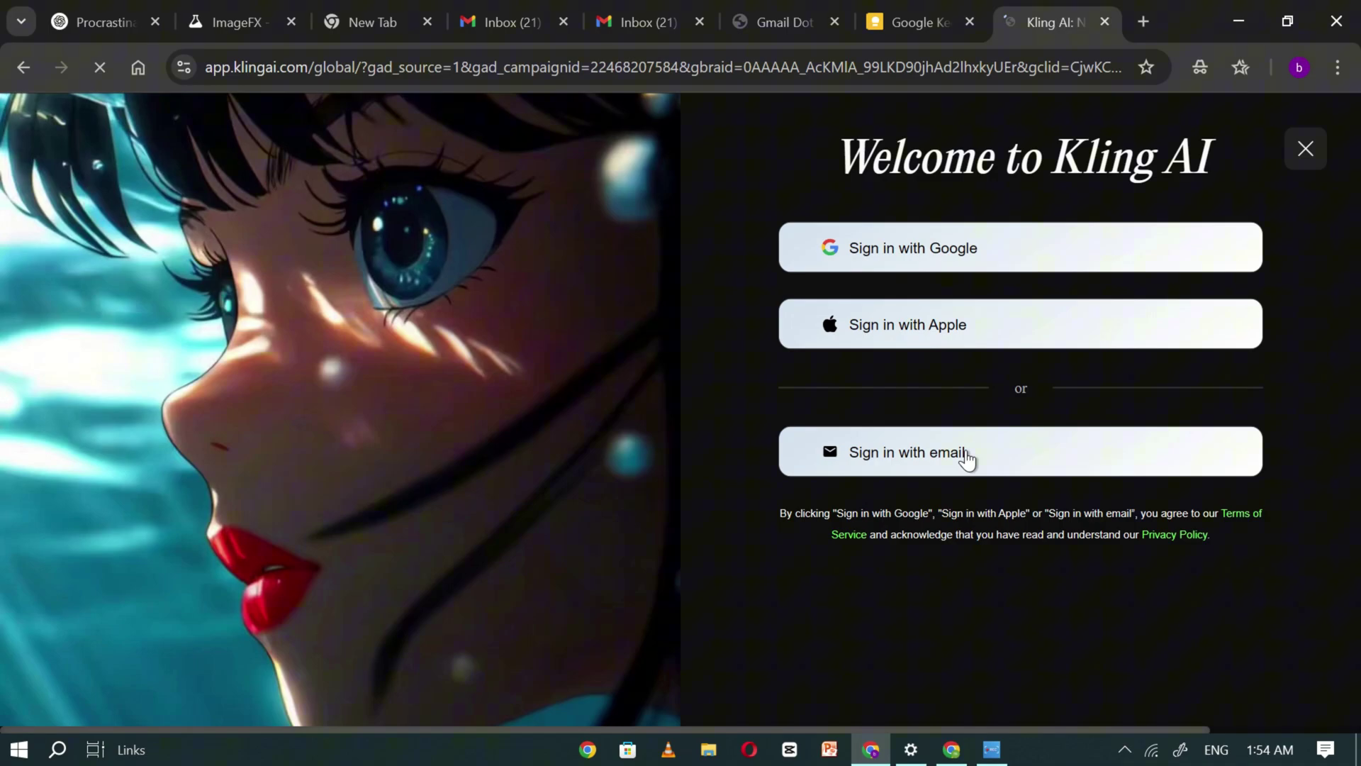
{"action": "left_click", "coordinate": [865, 470]}
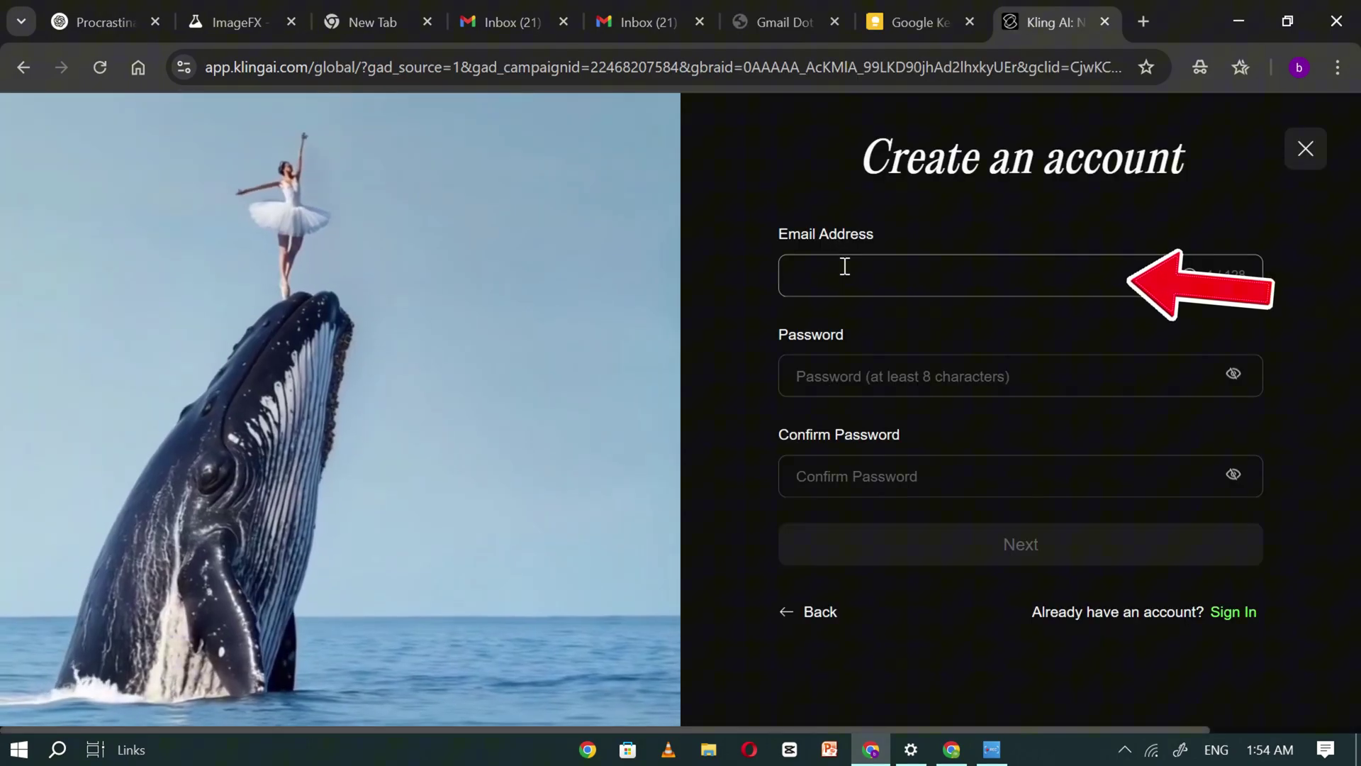
{"action": "left_click", "coordinate": [845, 265]}
{"action": "key", "text": "ctrl+v"}
- Enter and confirm the password, submit, and solve the slider puzzle
{"action": "left_click", "coordinate": [880, 387]}
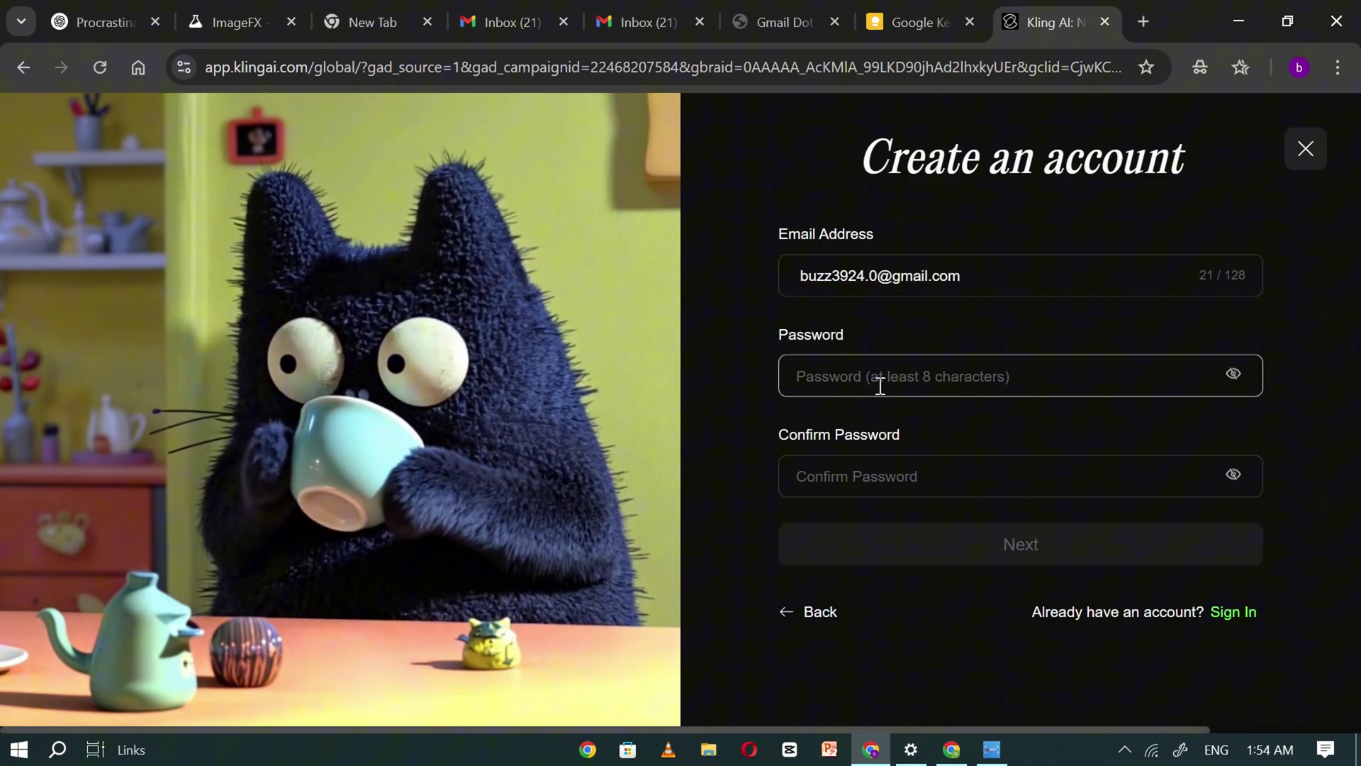
{"action": "type", "text": "•••••••••••••"}
{"action": "left_click", "coordinate": [888, 495]}
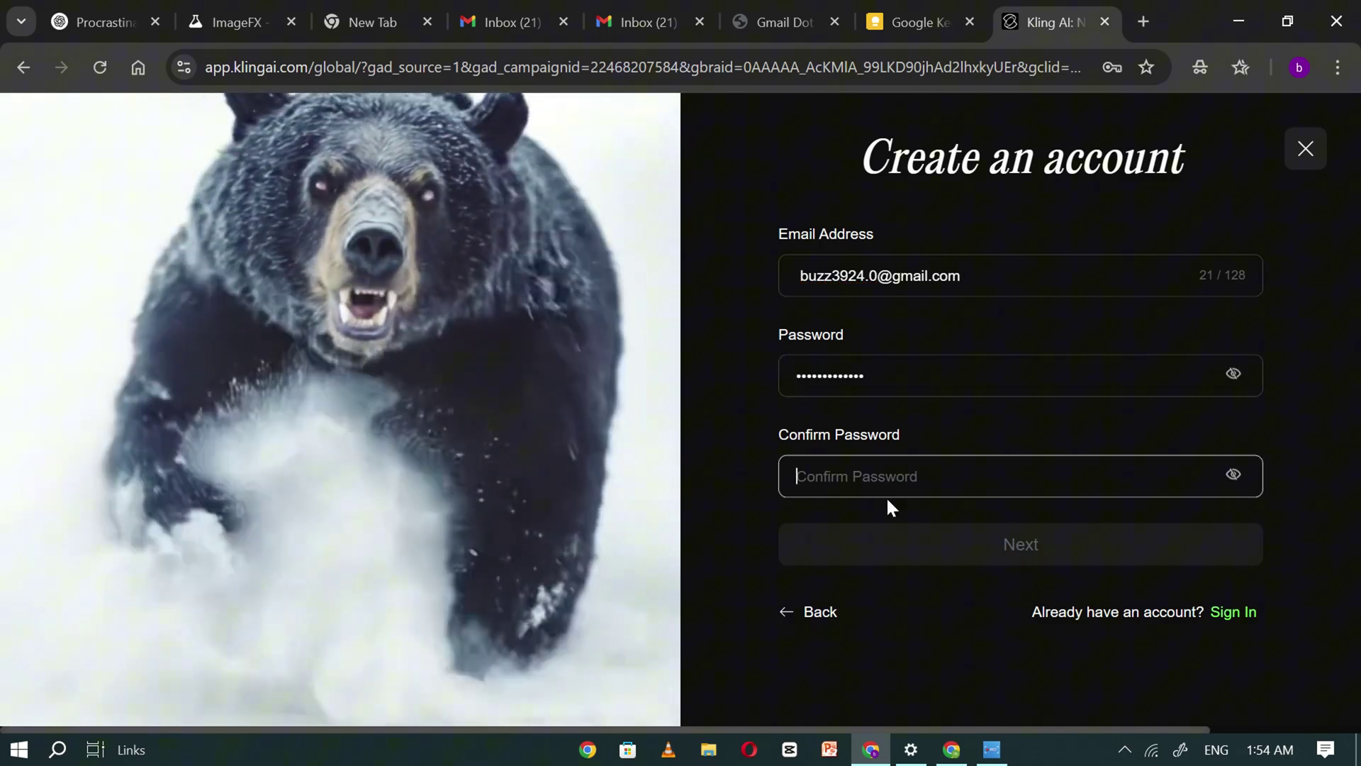
{"action": "type", "text": "•••••"}
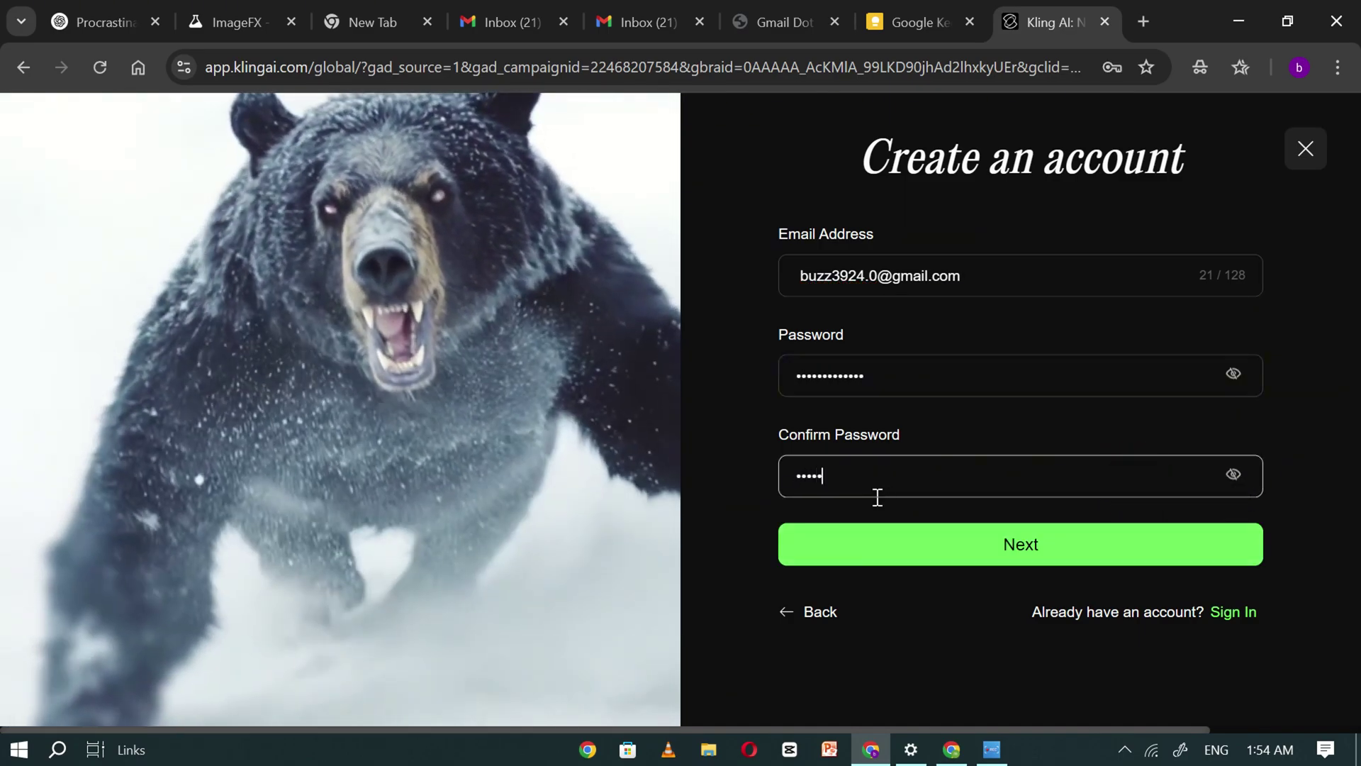
{"action": "type", "text": "••••••••"}
{"action": "key", "text": "Return"}
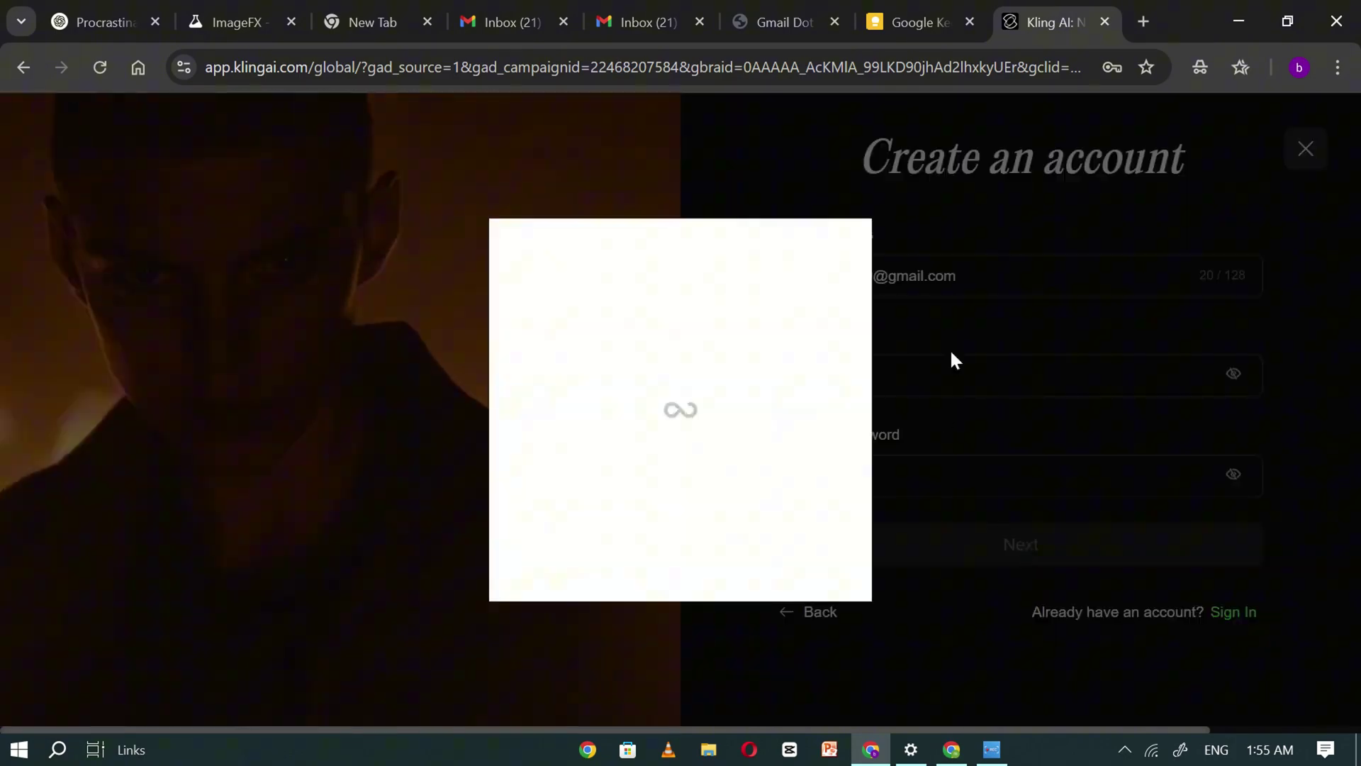
{"action": "left_click_drag", "start_coordinate": [560, 556], "coordinate": [760, 554]}
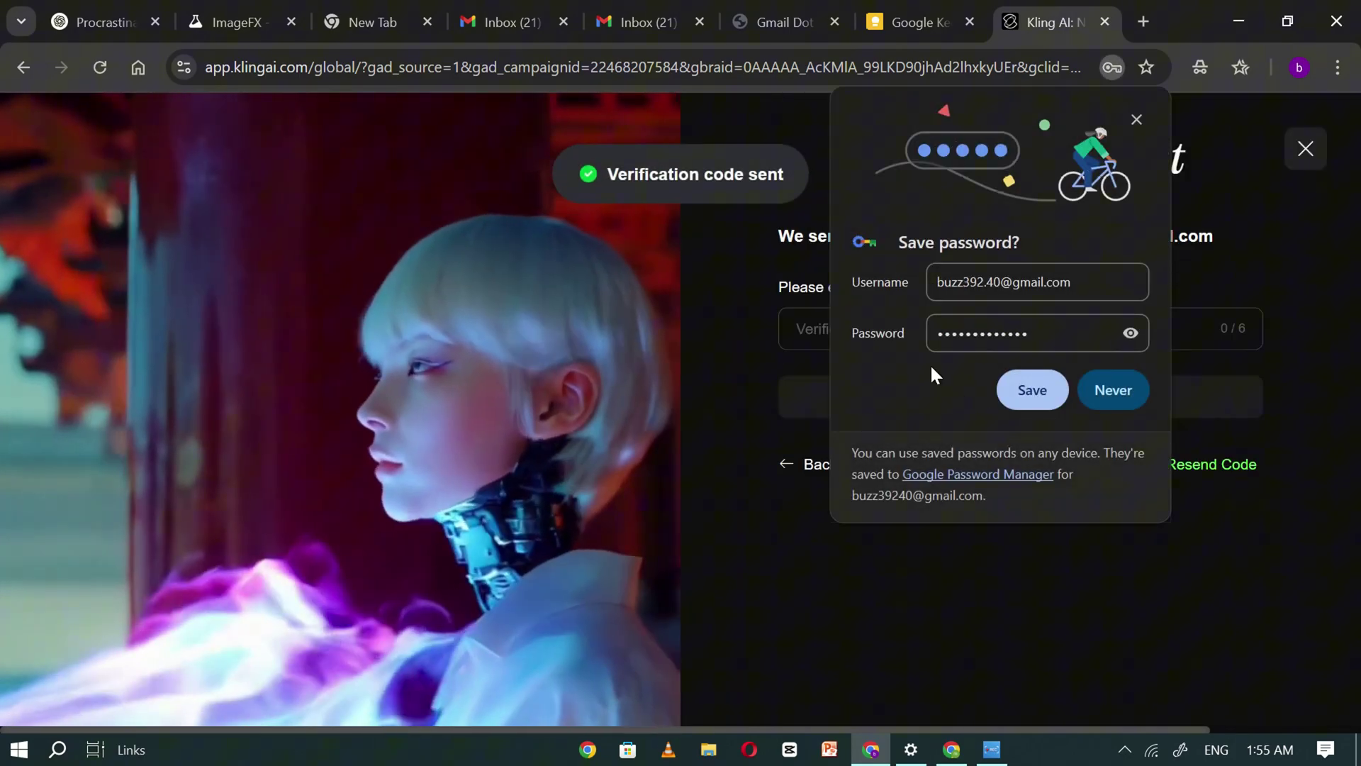
- Open the KlingAI Account Verification email in the Gmail inbox
{"action": "key", "text": "ctrl+t"}
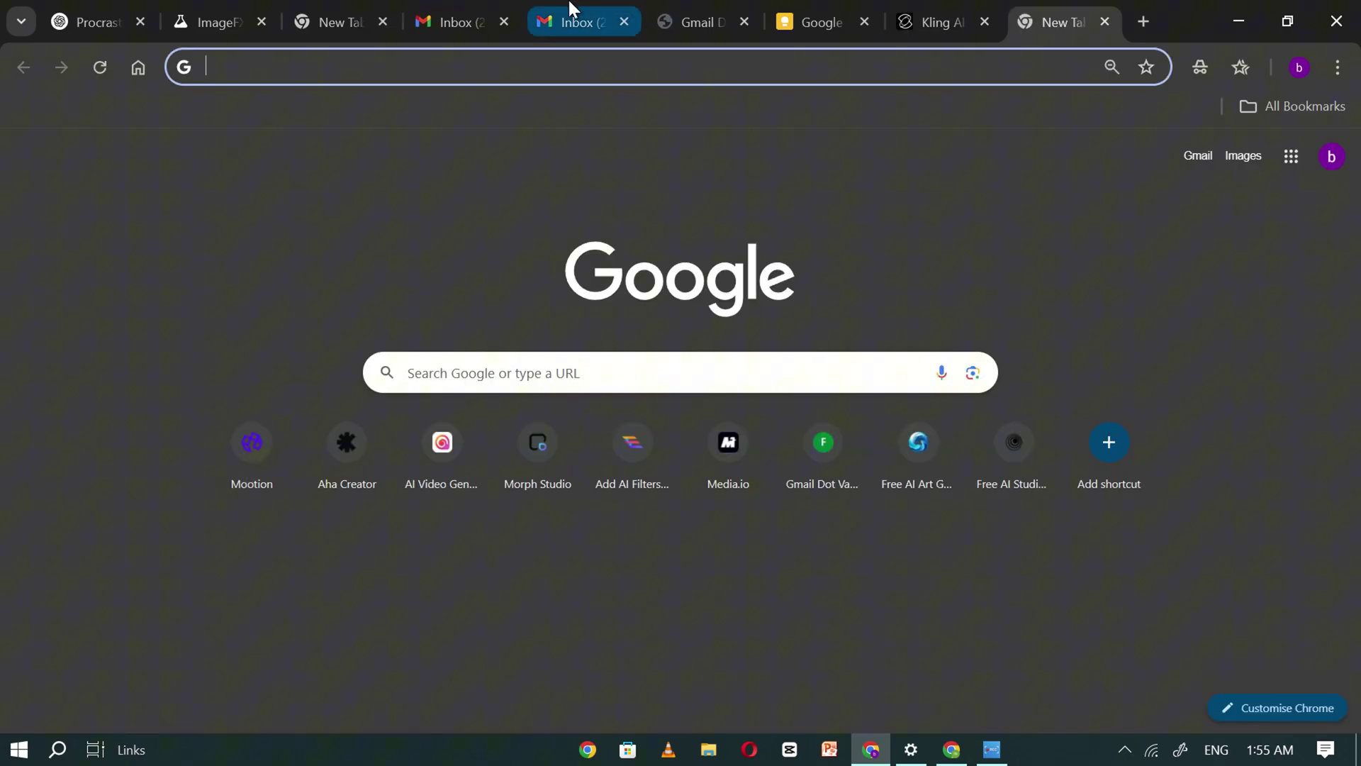
{"action": "left_click", "coordinate": [571, 10]}
{"action": "scroll", "coordinate": [837, 366], "scroll_direction": "down", "scroll_amount": 3}
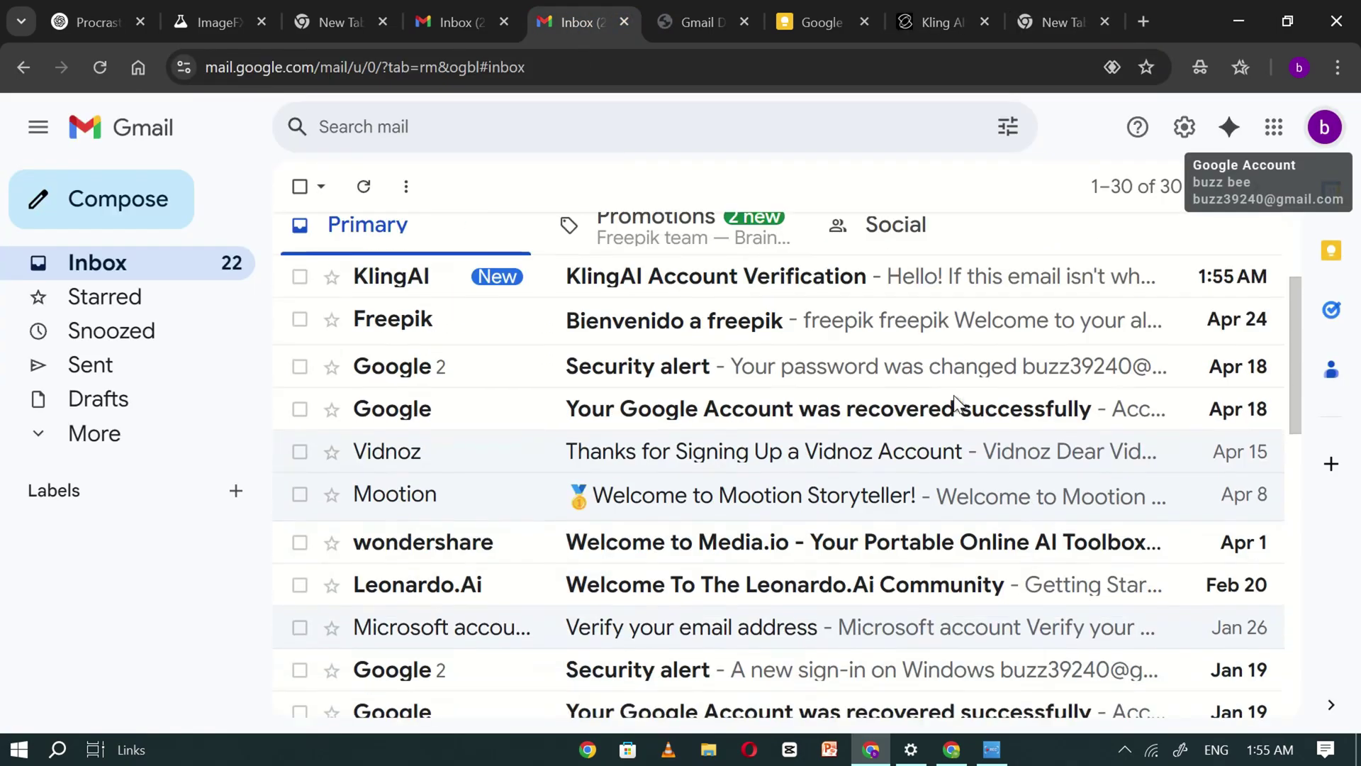
{"action": "left_click", "coordinate": [902, 290]}
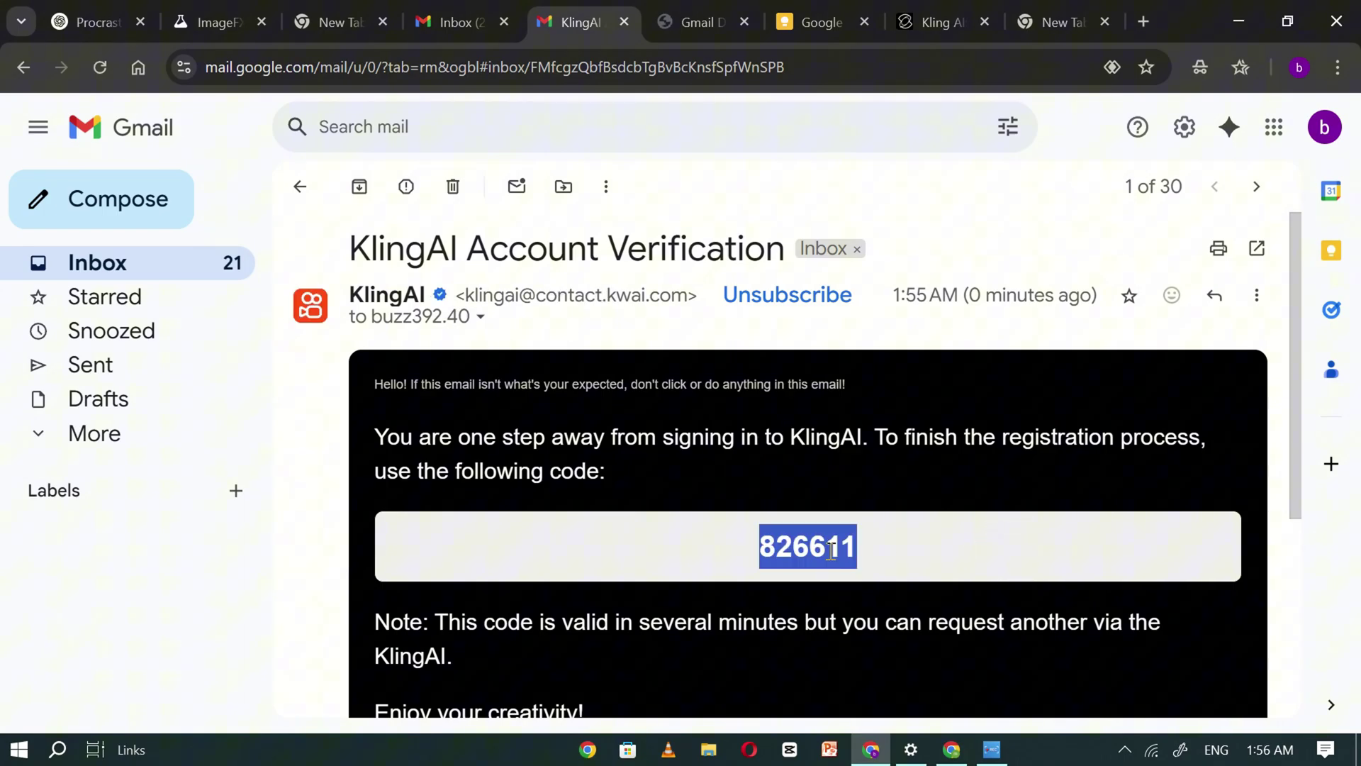
- Paste the emailed verification code into Kling AI and sign in
{"action": "left_click", "coordinate": [933, 14]}
{"action": "left_click", "coordinate": [879, 325]}
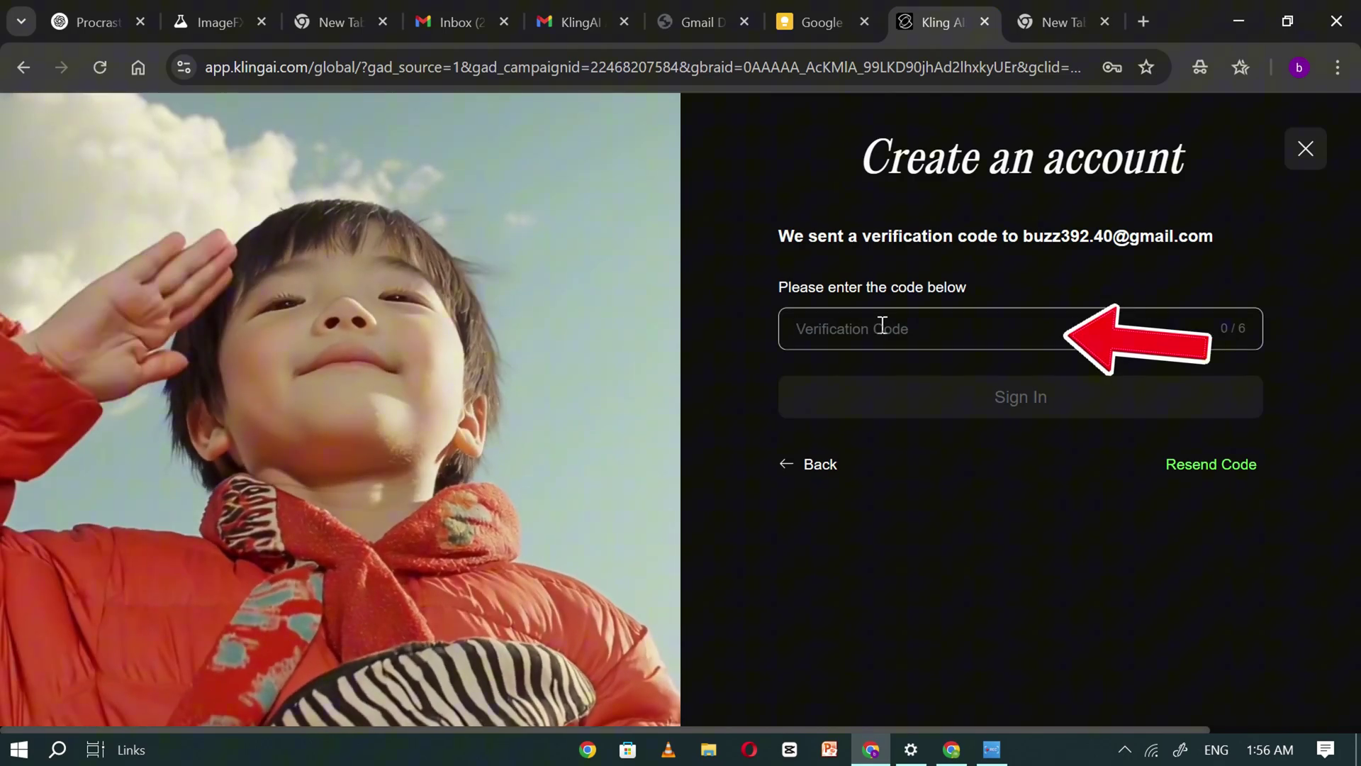
{"action": "key", "text": "ctrl+v"}
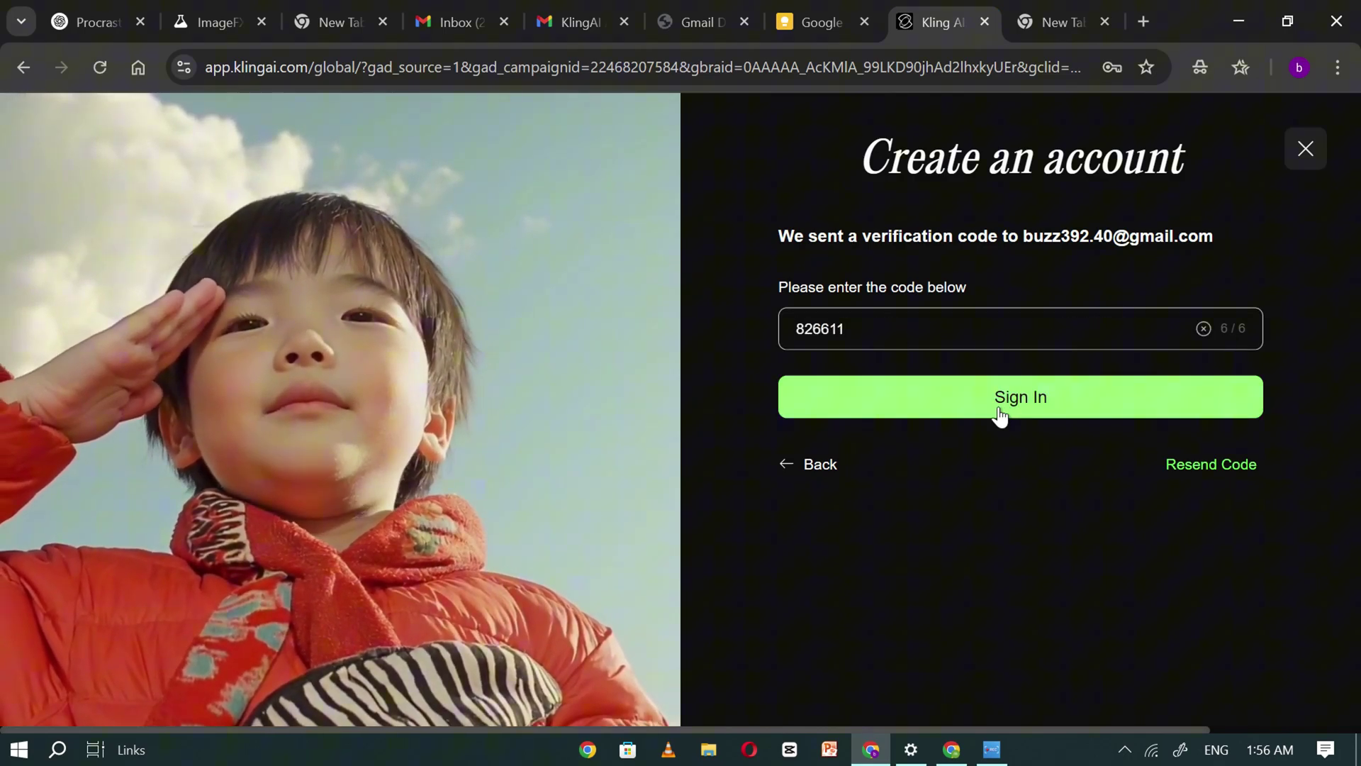
{"action": "left_click", "coordinate": [999, 413]}
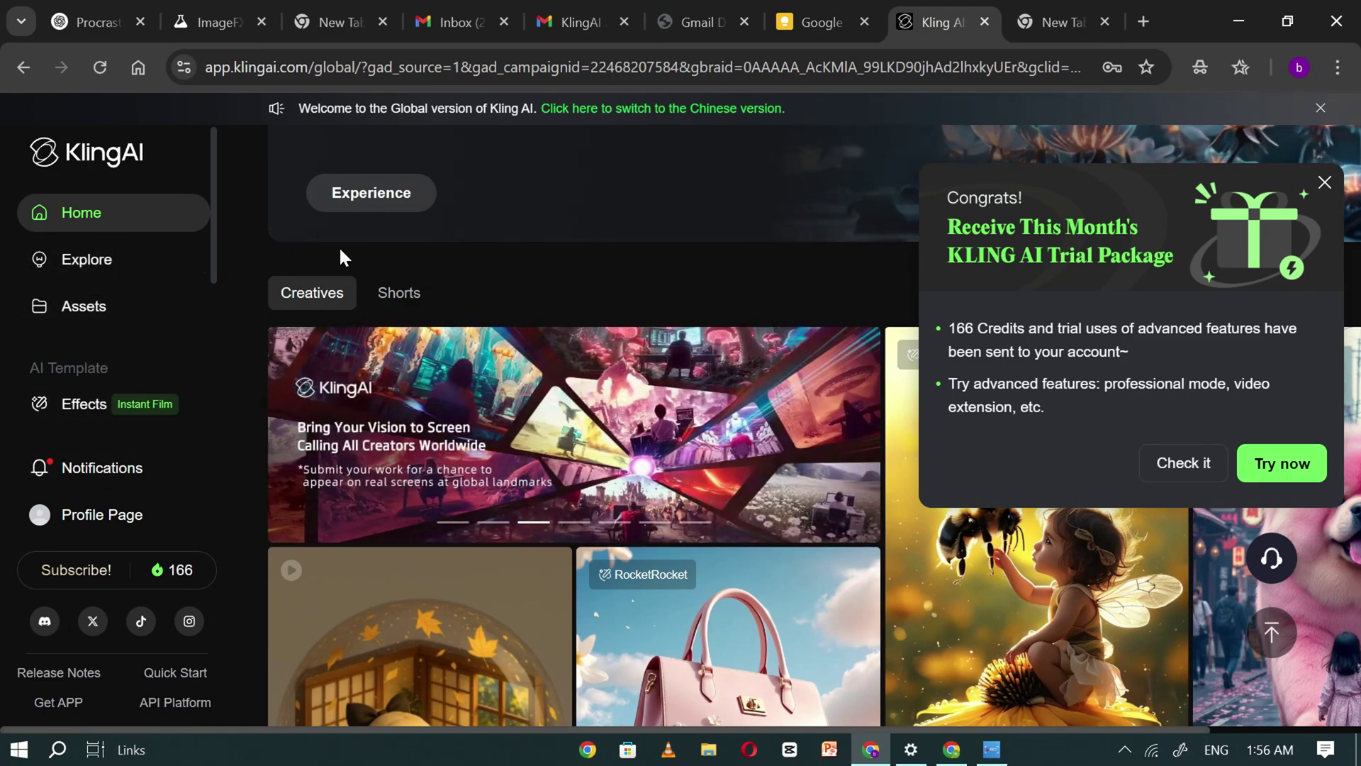
- Generate a 5-second KLING 1.6 clip from the guitar-woman hint image and play it
{"action": "scroll", "coordinate": [358, 266], "scroll_direction": "up", "scroll_amount": 2}
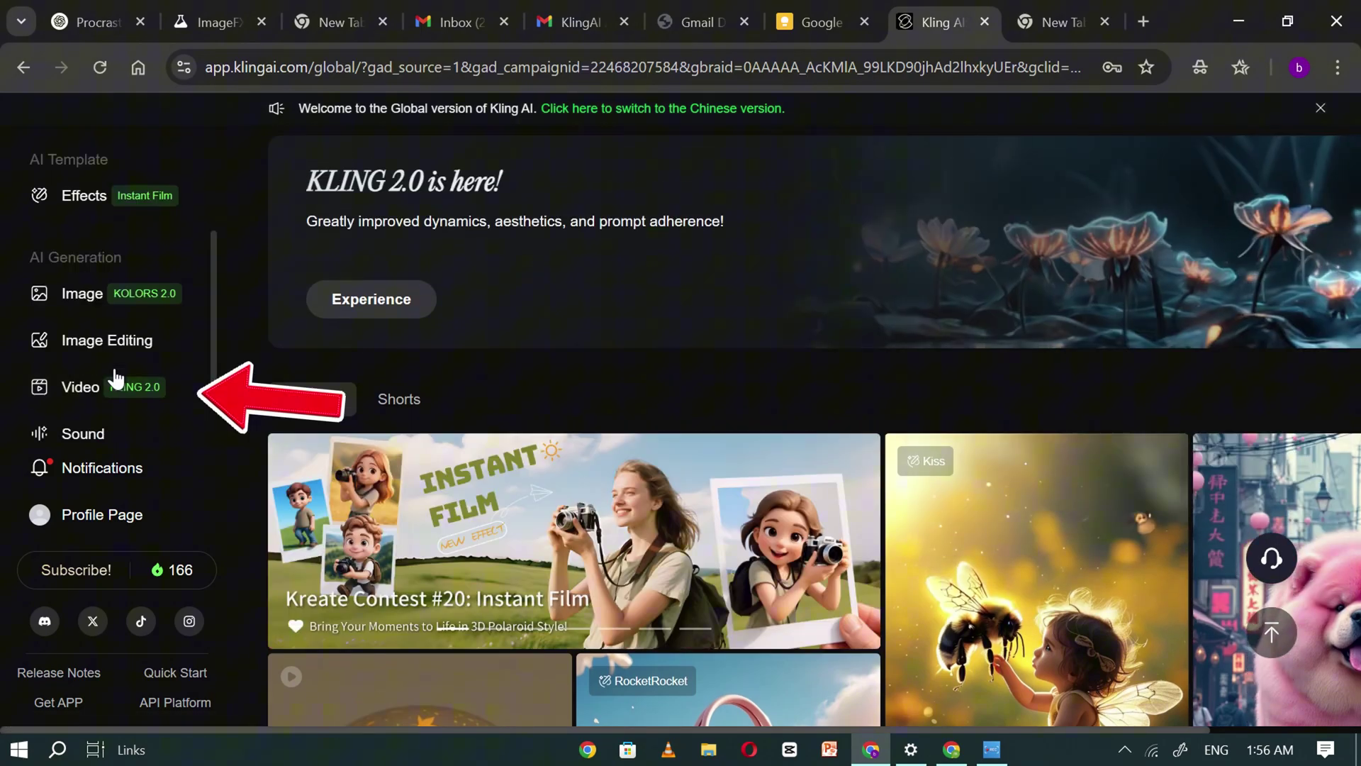
{"action": "left_click", "coordinate": [115, 383]}
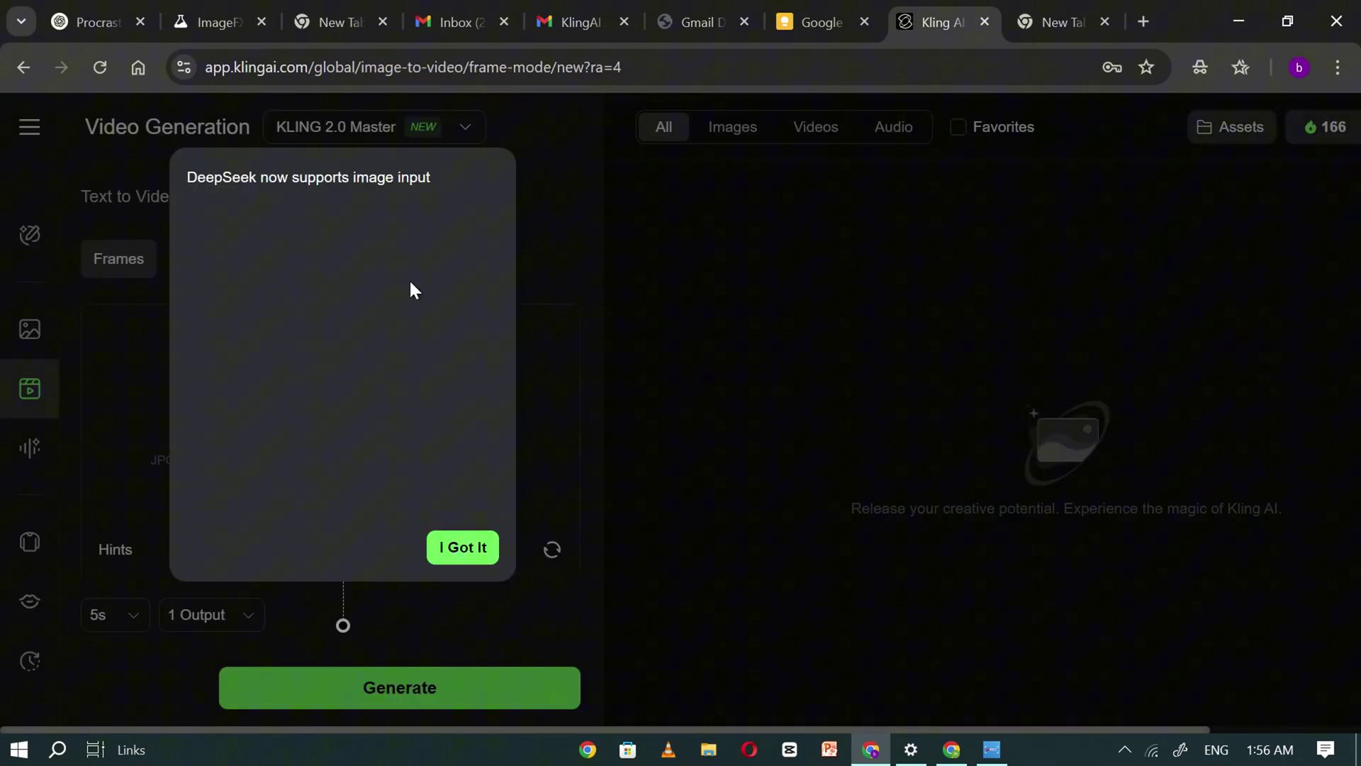
{"action": "left_click", "coordinate": [474, 553]}
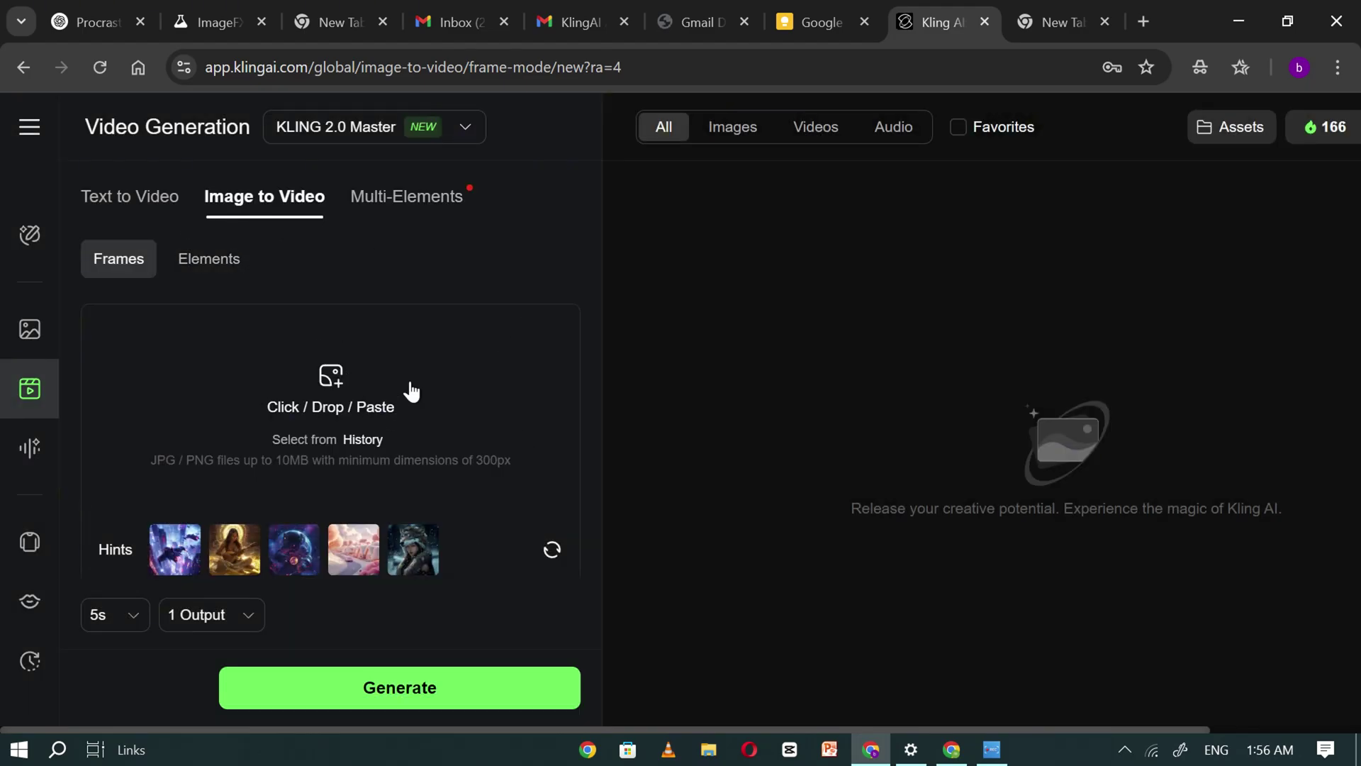
{"action": "mouse_move", "coordinate": [182, 544]}
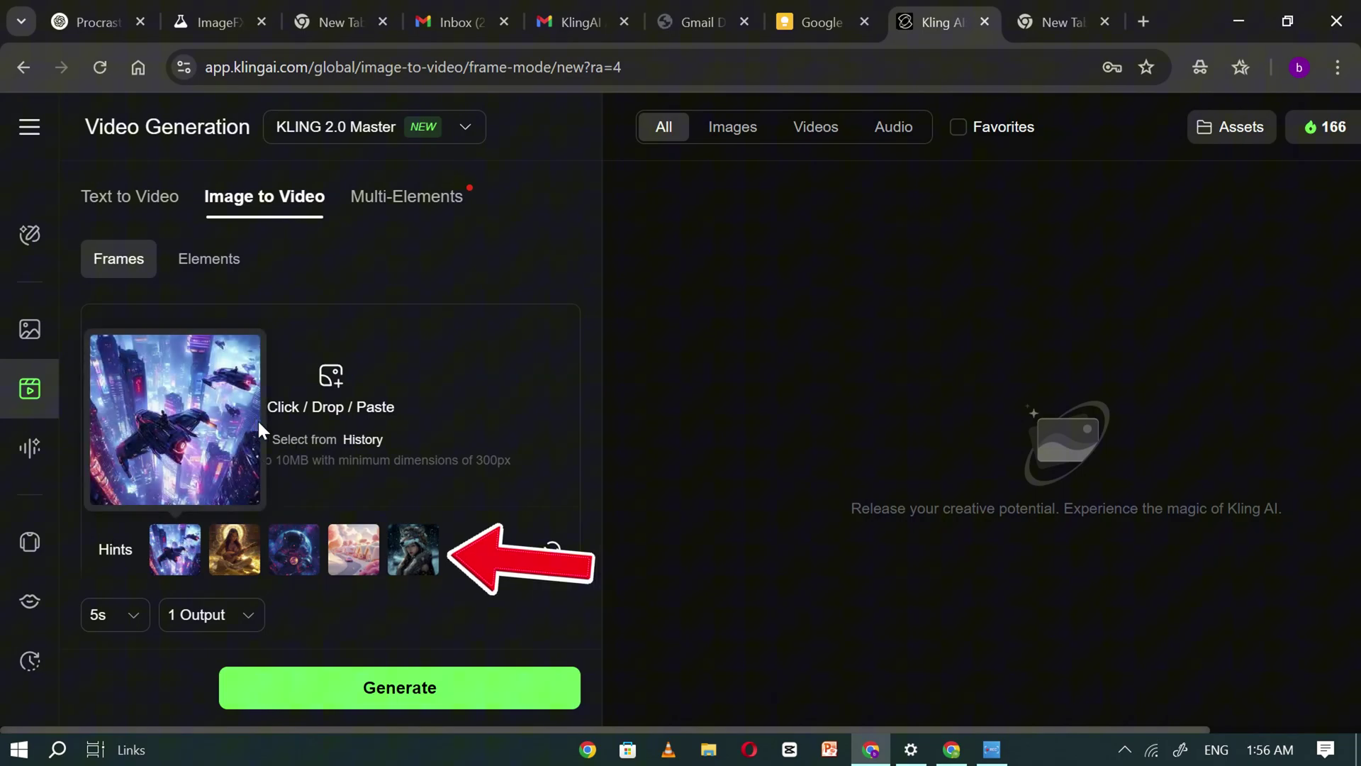
{"action": "left_click", "coordinate": [242, 567]}
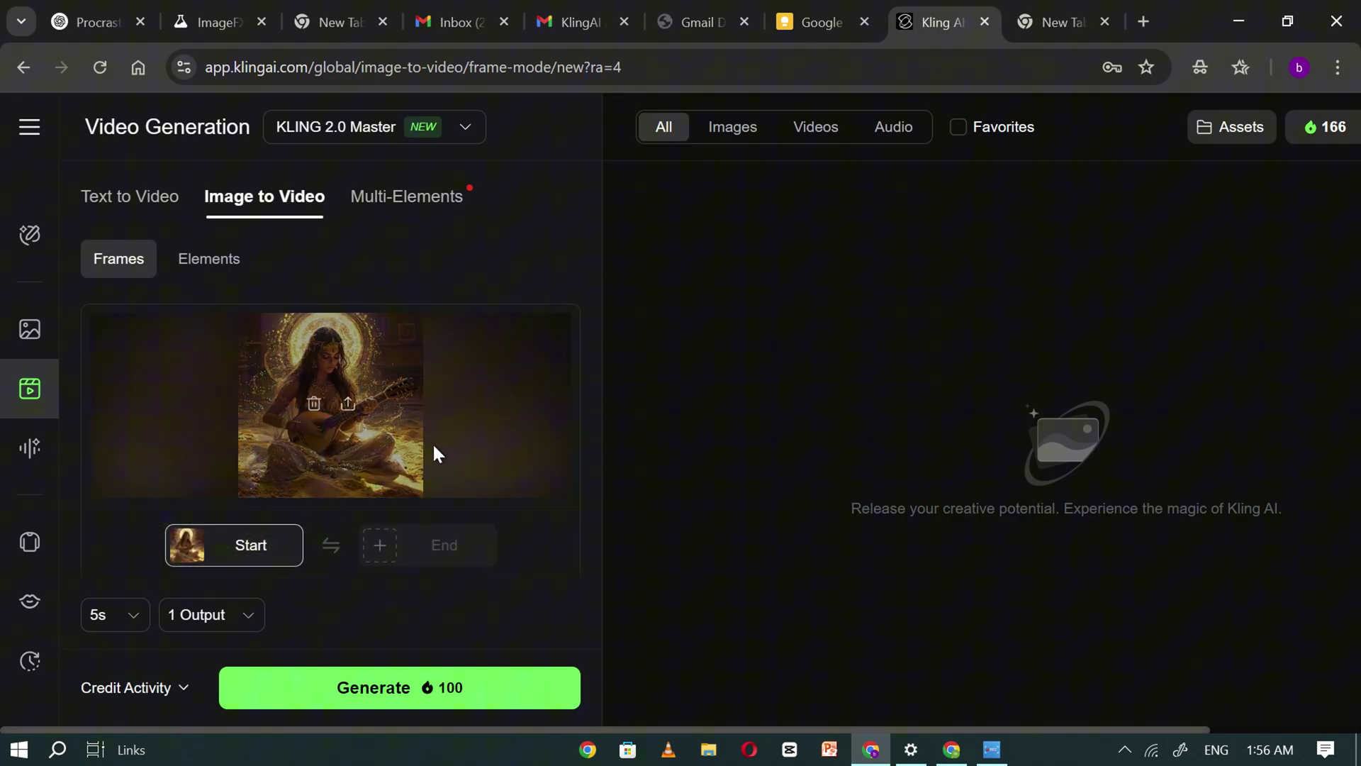
{"action": "scroll", "coordinate": [329, 462], "scroll_direction": "down", "scroll_amount": 5}
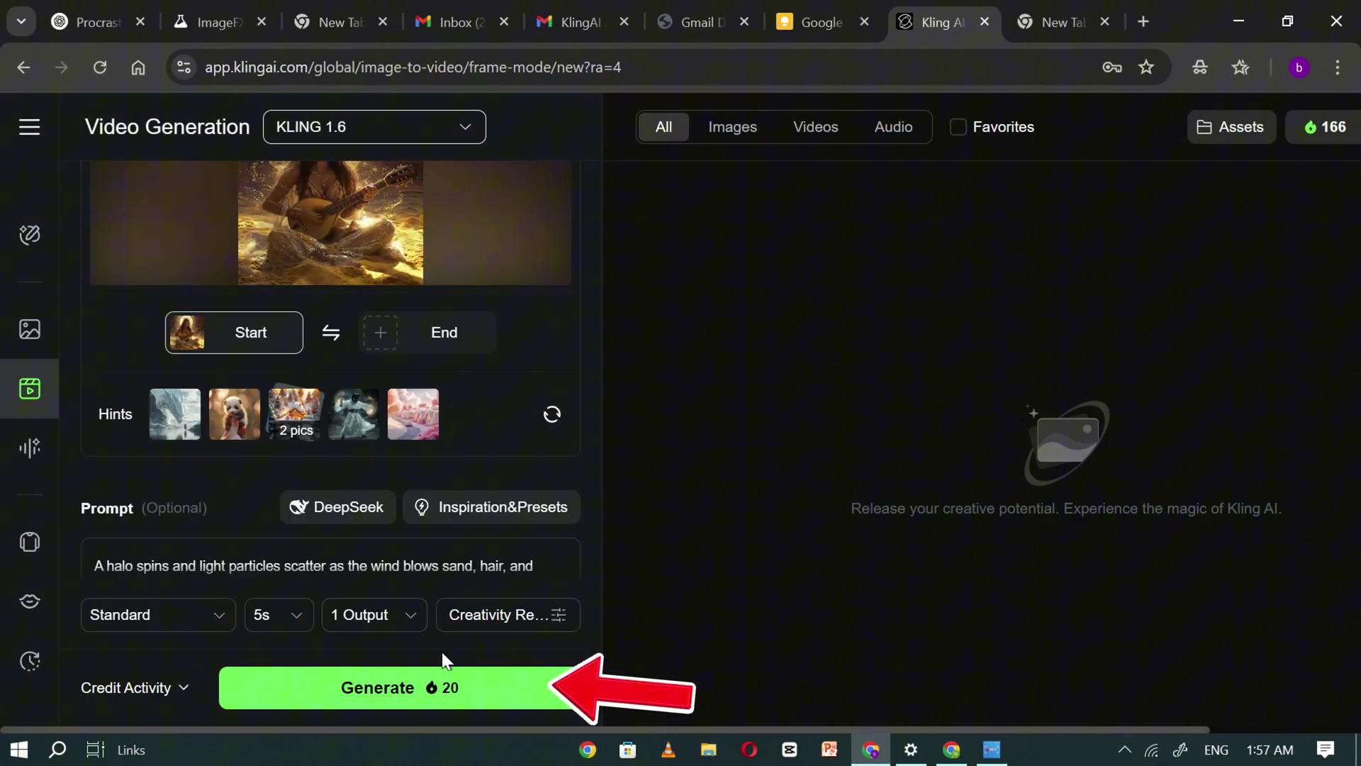
{"action": "left_click", "coordinate": [414, 702]}
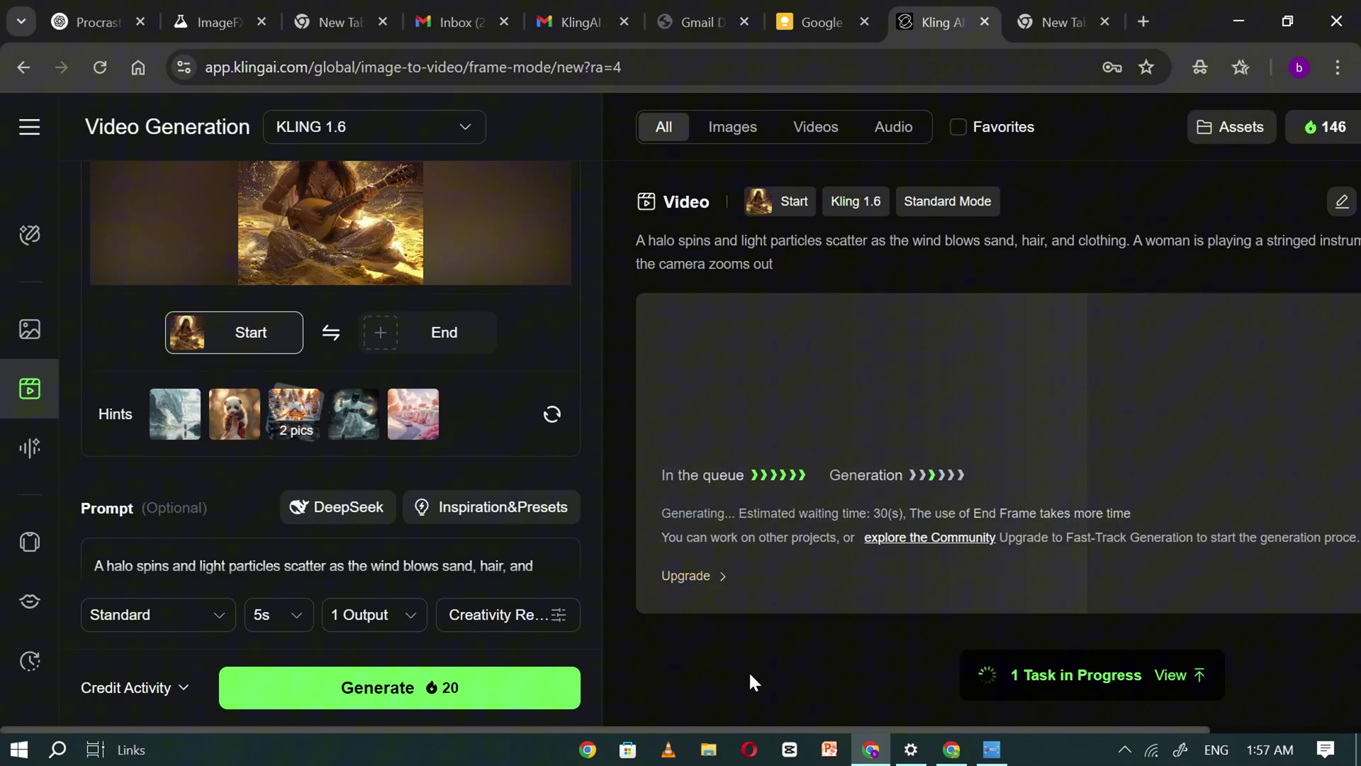
{"action": "key", "text": "ctrl+minus"}
{"action": "key", "text": "ctrl+minus"}
{"action": "key", "text": "ctrl+minus"}
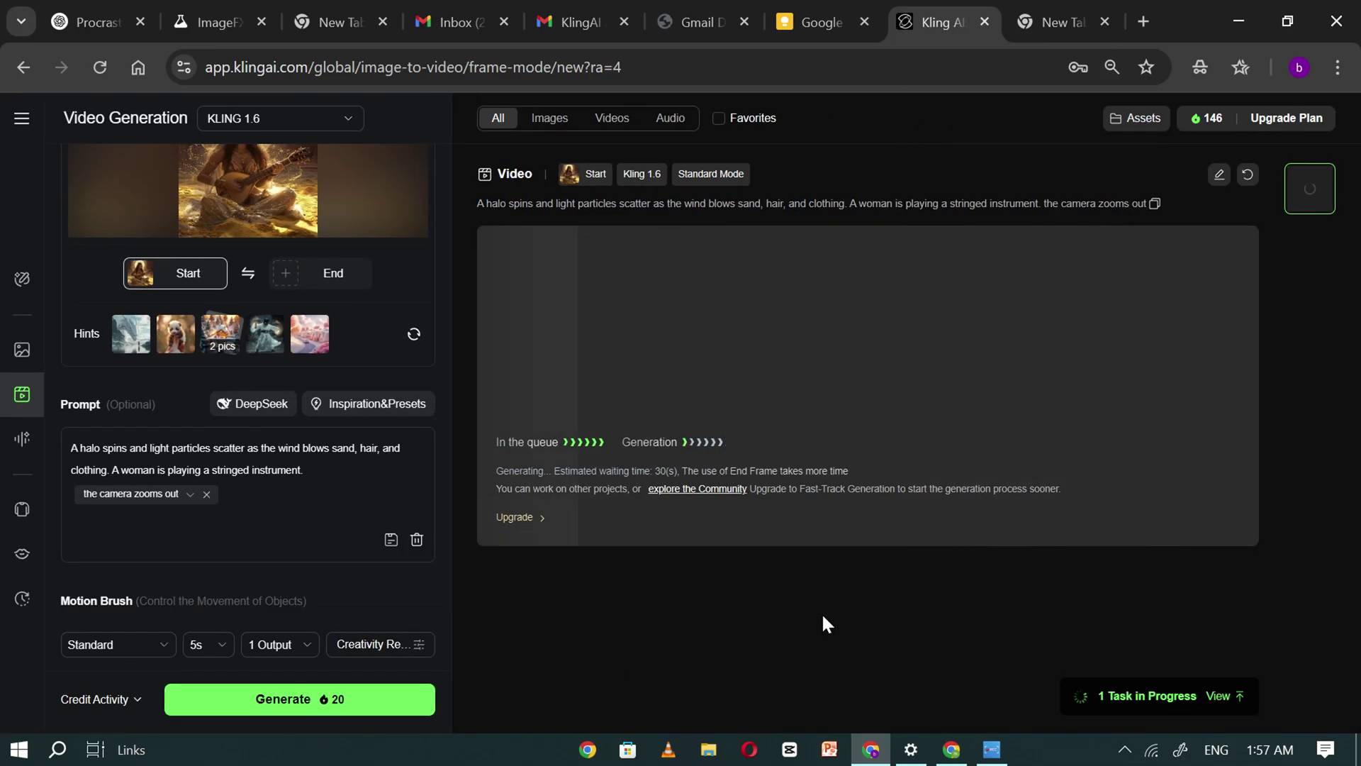
{"action": "left_click", "coordinate": [496, 508]}
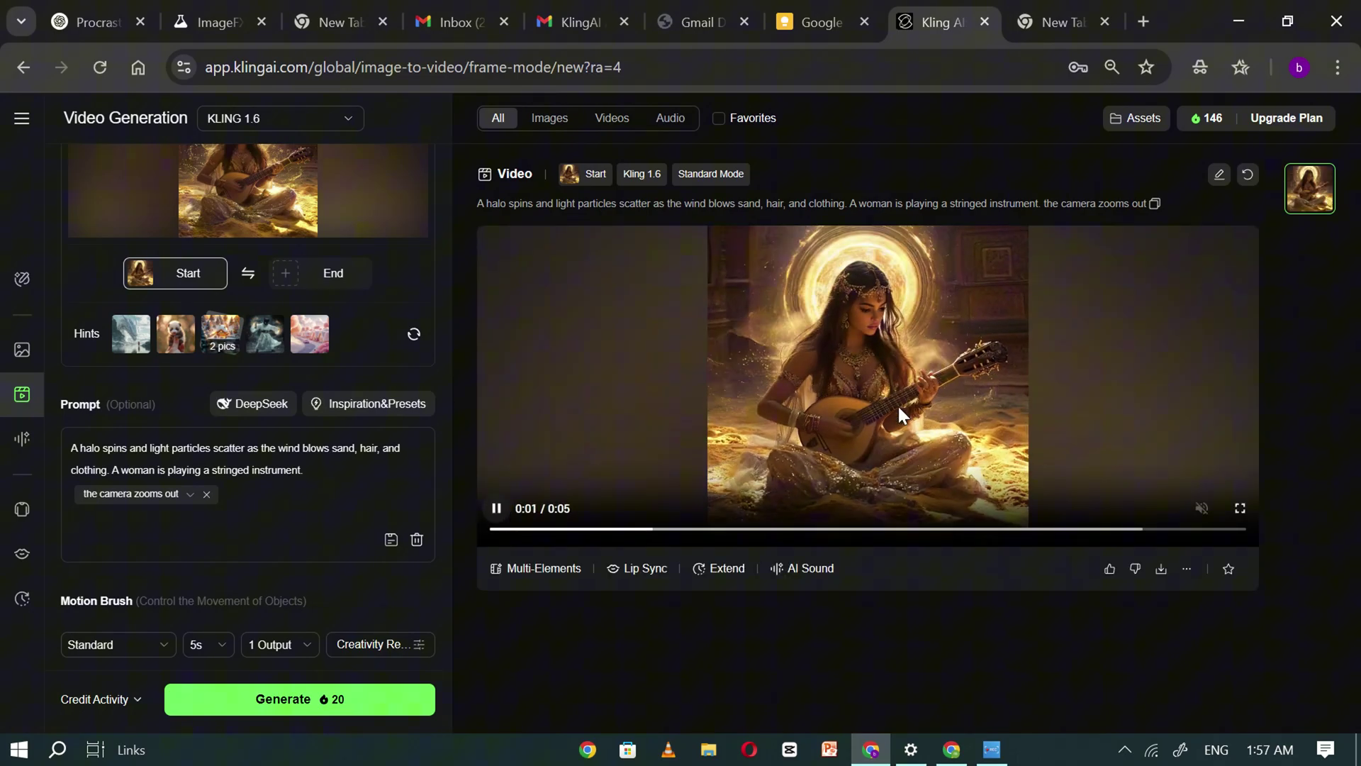
- Generate the pink car snowy-street clip from its hint image and view it fullscreen
{"action": "left_click", "coordinate": [496, 507]}
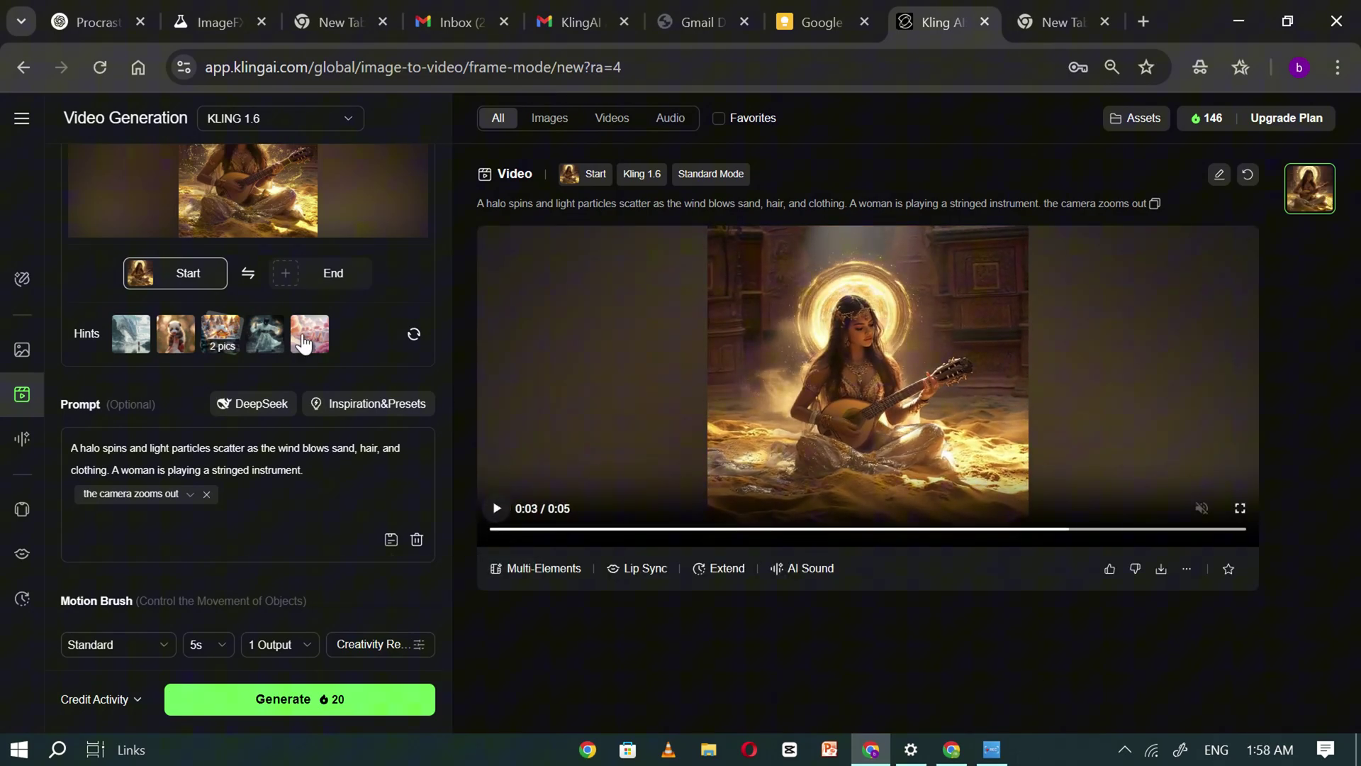
{"action": "left_click", "coordinate": [303, 343]}
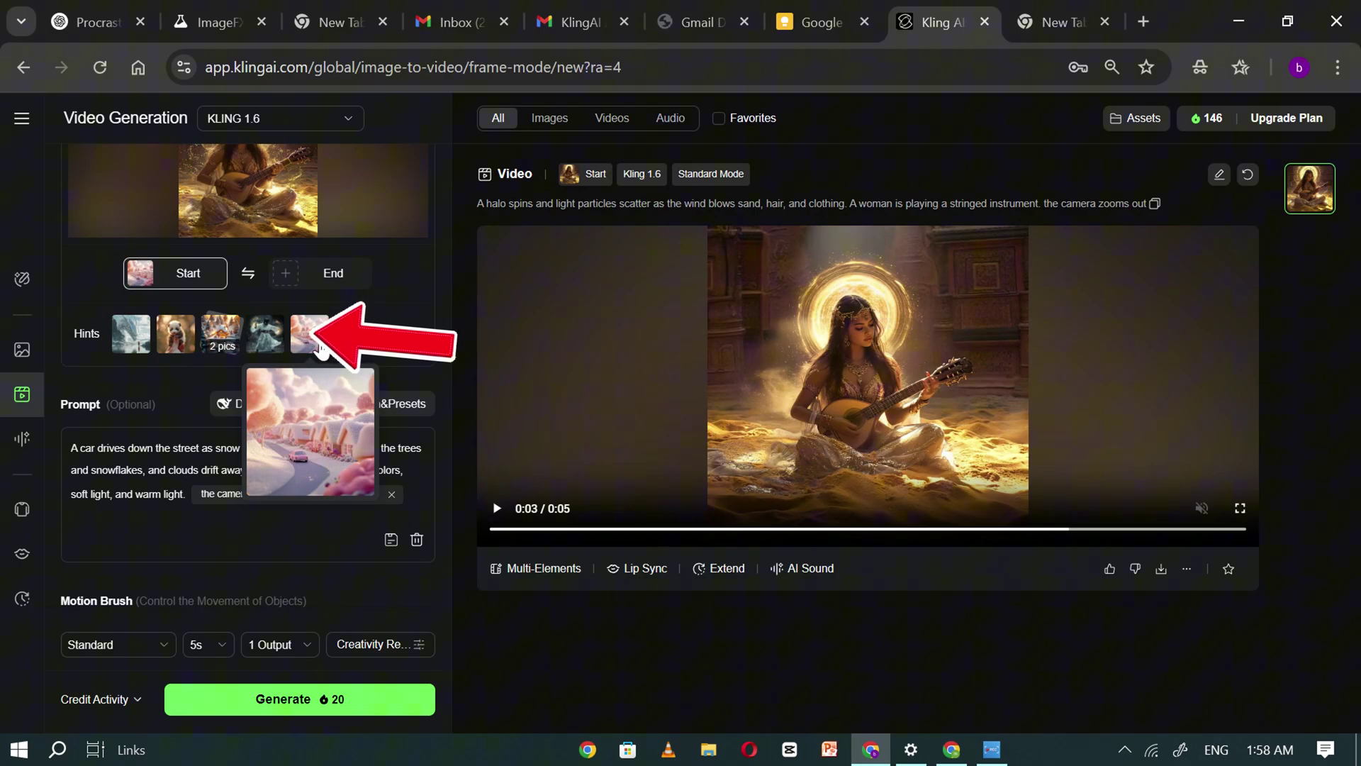
{"action": "scroll", "coordinate": [284, 404], "scroll_direction": "down", "scroll_amount": 3}
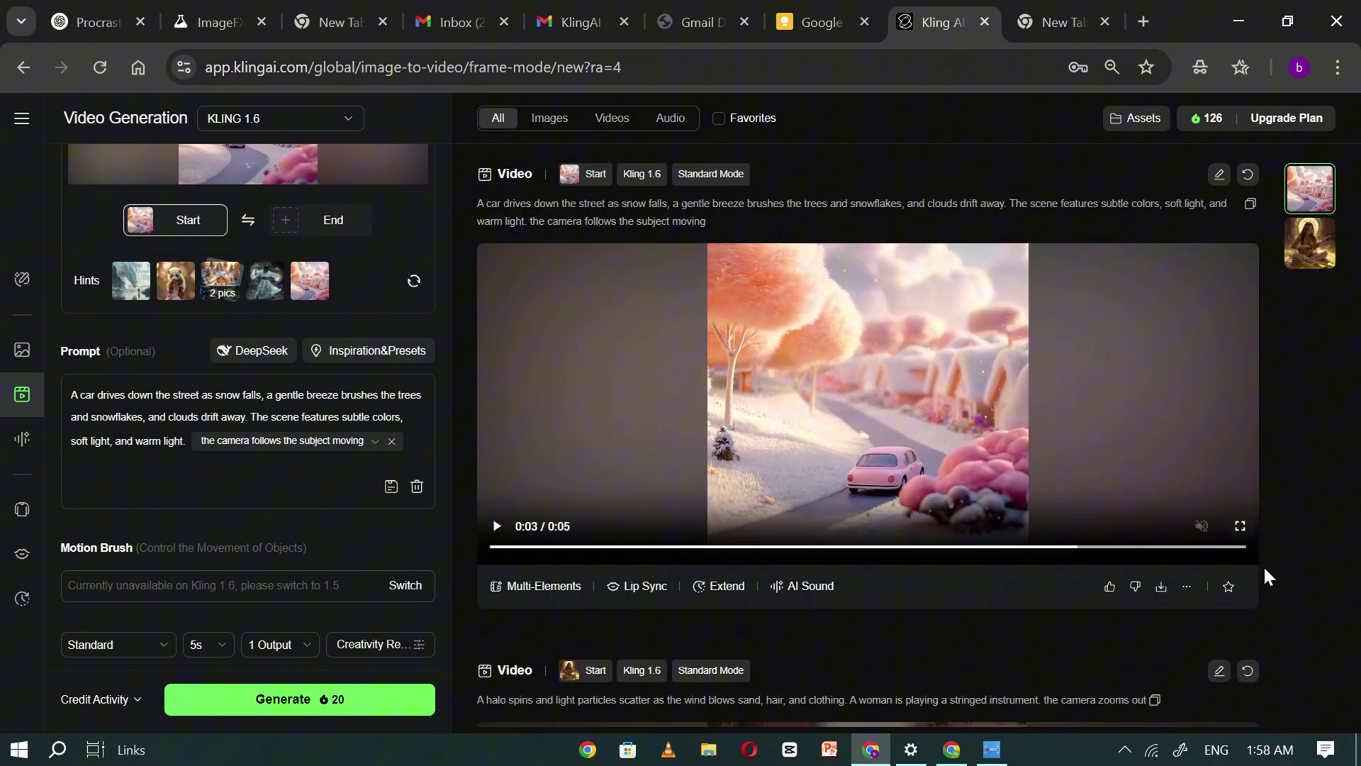
{"action": "left_click", "coordinate": [1241, 526]}
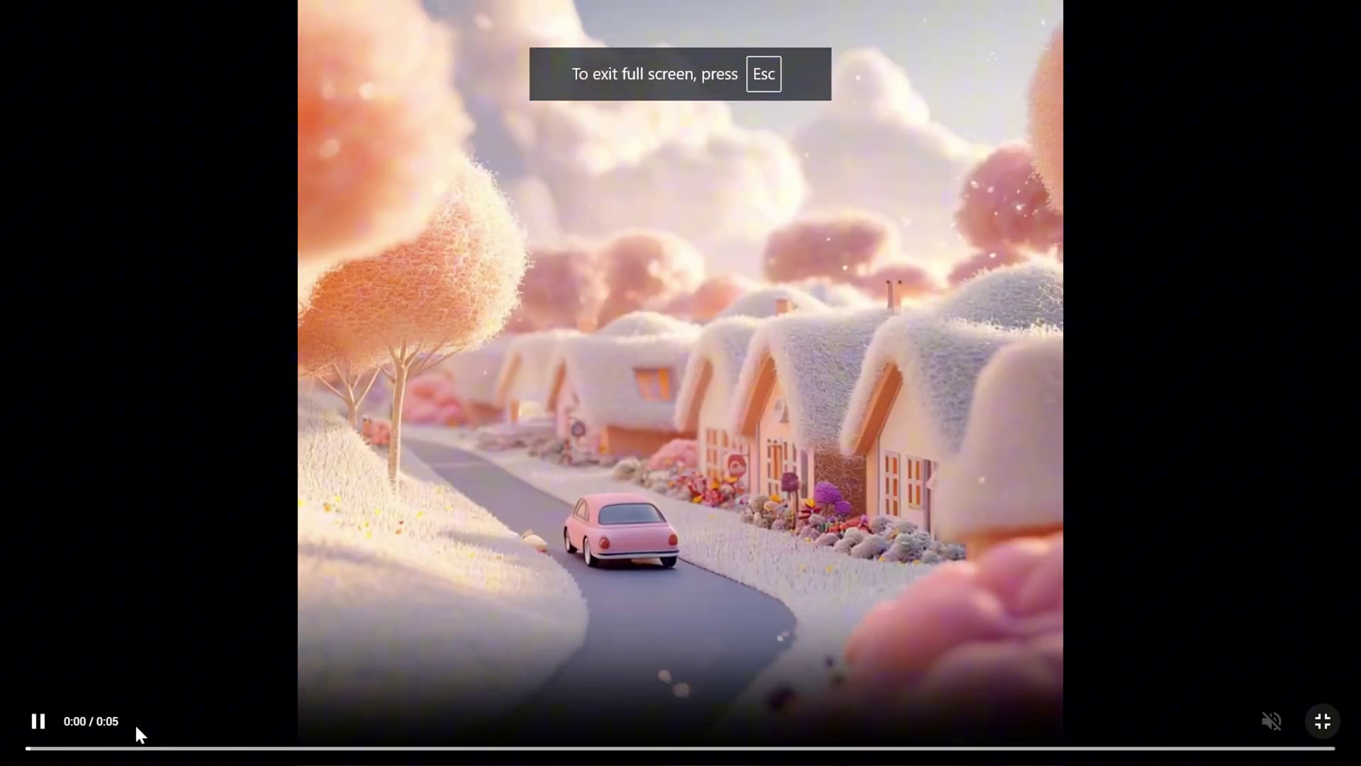
{"action": "key", "text": "Escape"}
{"action": "scroll", "coordinate": [233, 319], "scroll_direction": "up", "scroll_amount": 2}
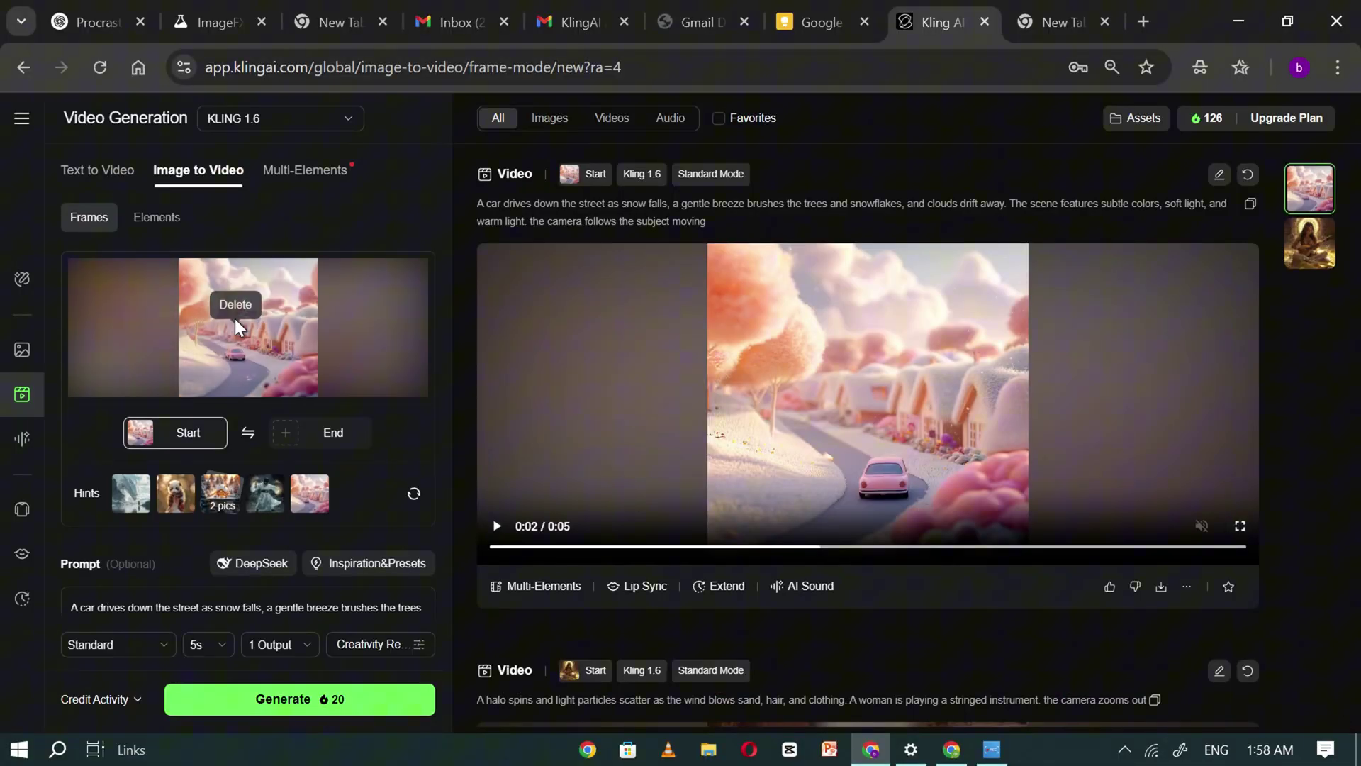
- Replace the start frame with the uploaded image_fx (5) and clear the old prompt
{"action": "left_click", "coordinate": [234, 326]}
{"action": "left_click", "coordinate": [313, 302]}
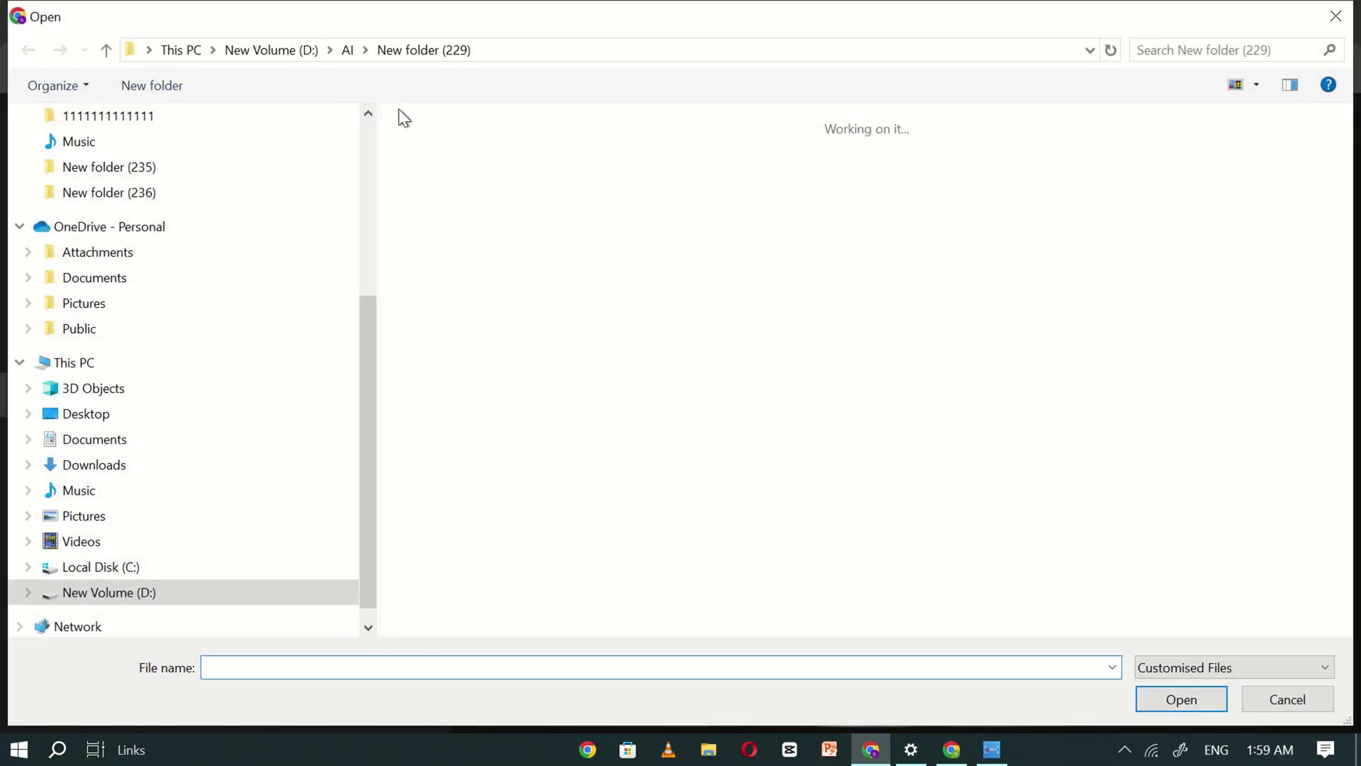
{"action": "left_click", "coordinate": [487, 275]}
{"action": "double_click", "coordinate": [486, 275]}
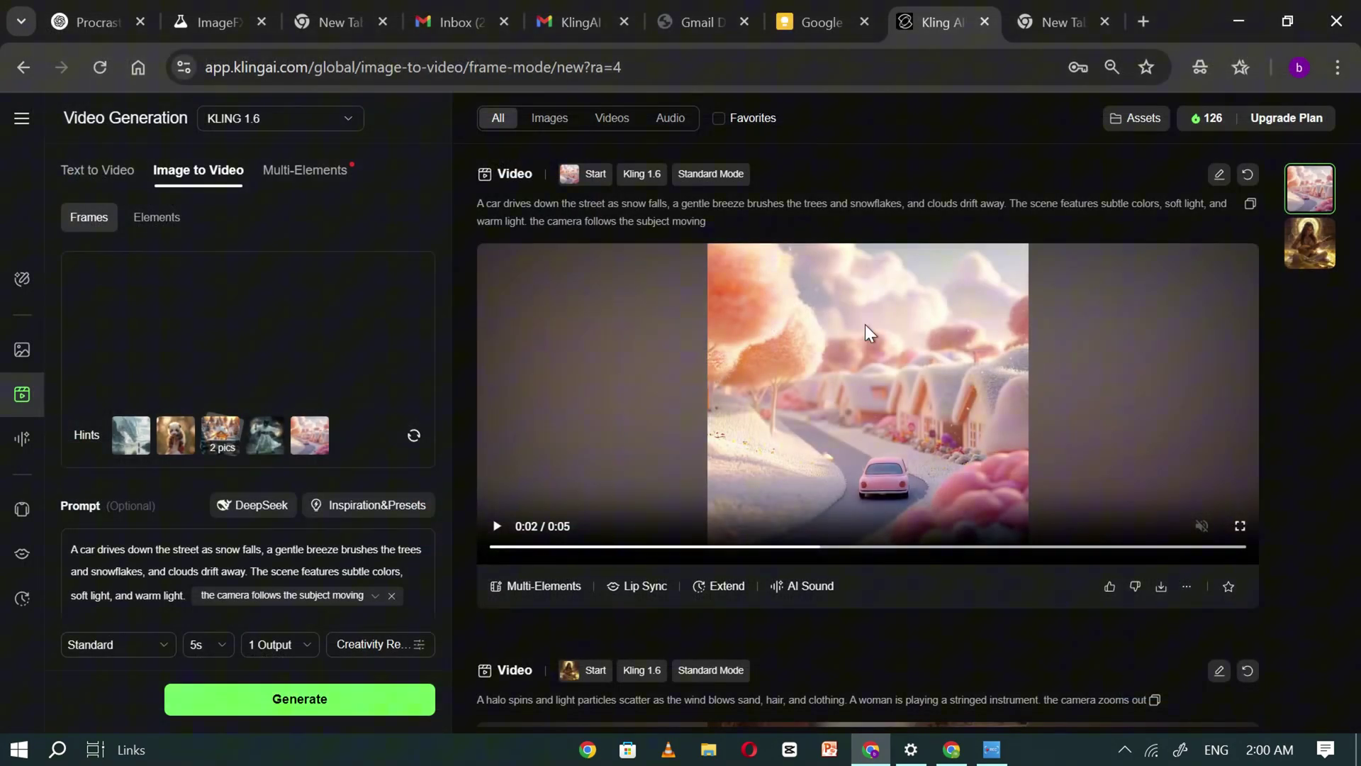
{"action": "triple_click", "coordinate": [172, 575]}
{"action": "key", "text": "BackSpace"}
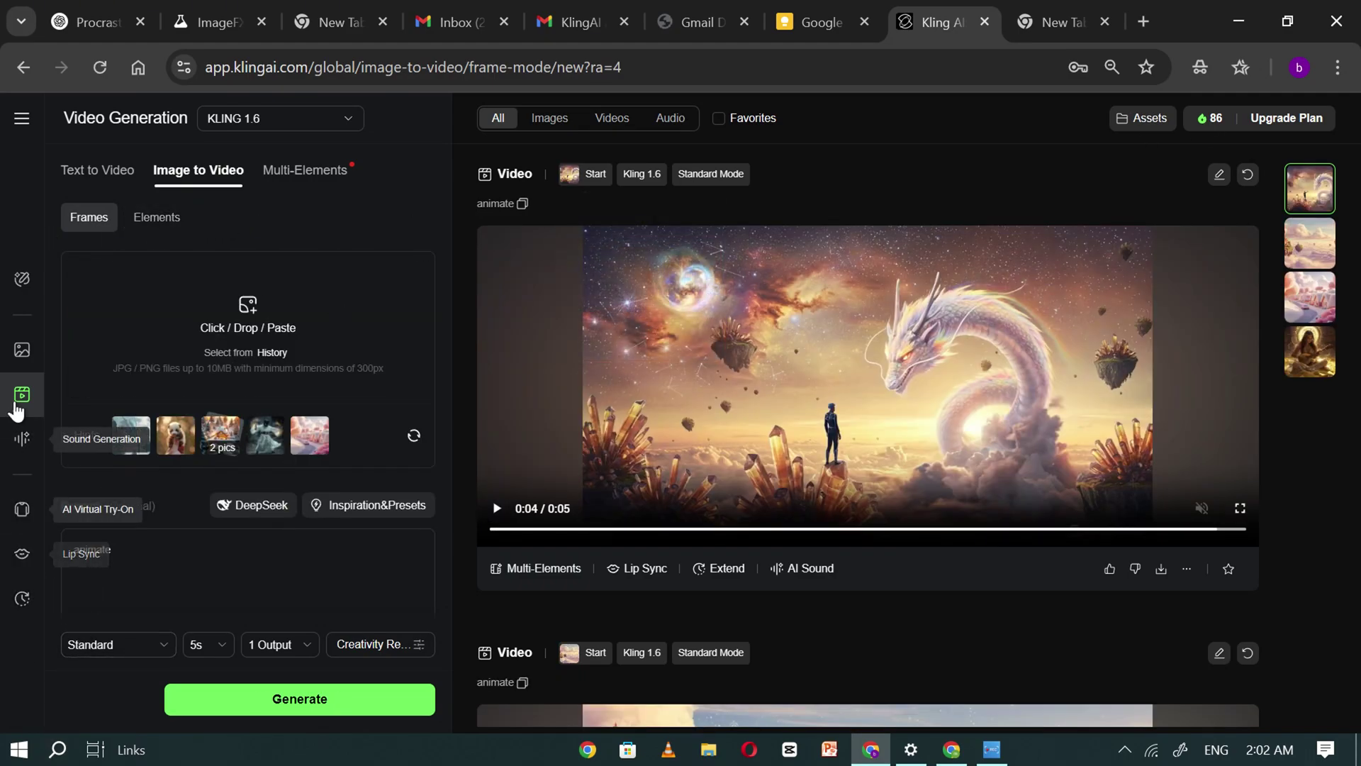
- Sign out of the trial account from Profile Settings, returning to the logged-out home page
{"action": "mouse_move", "coordinate": [22, 126]}
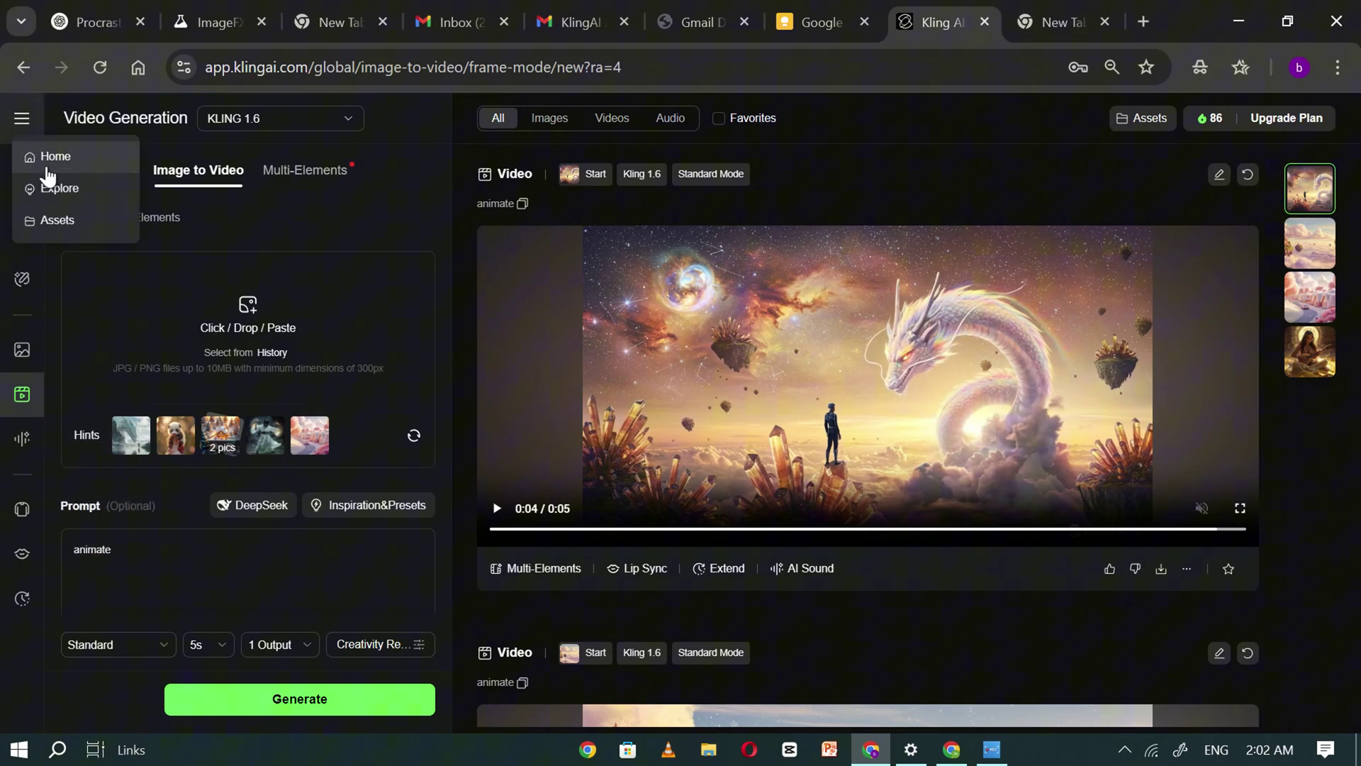
{"action": "left_click", "coordinate": [47, 167]}
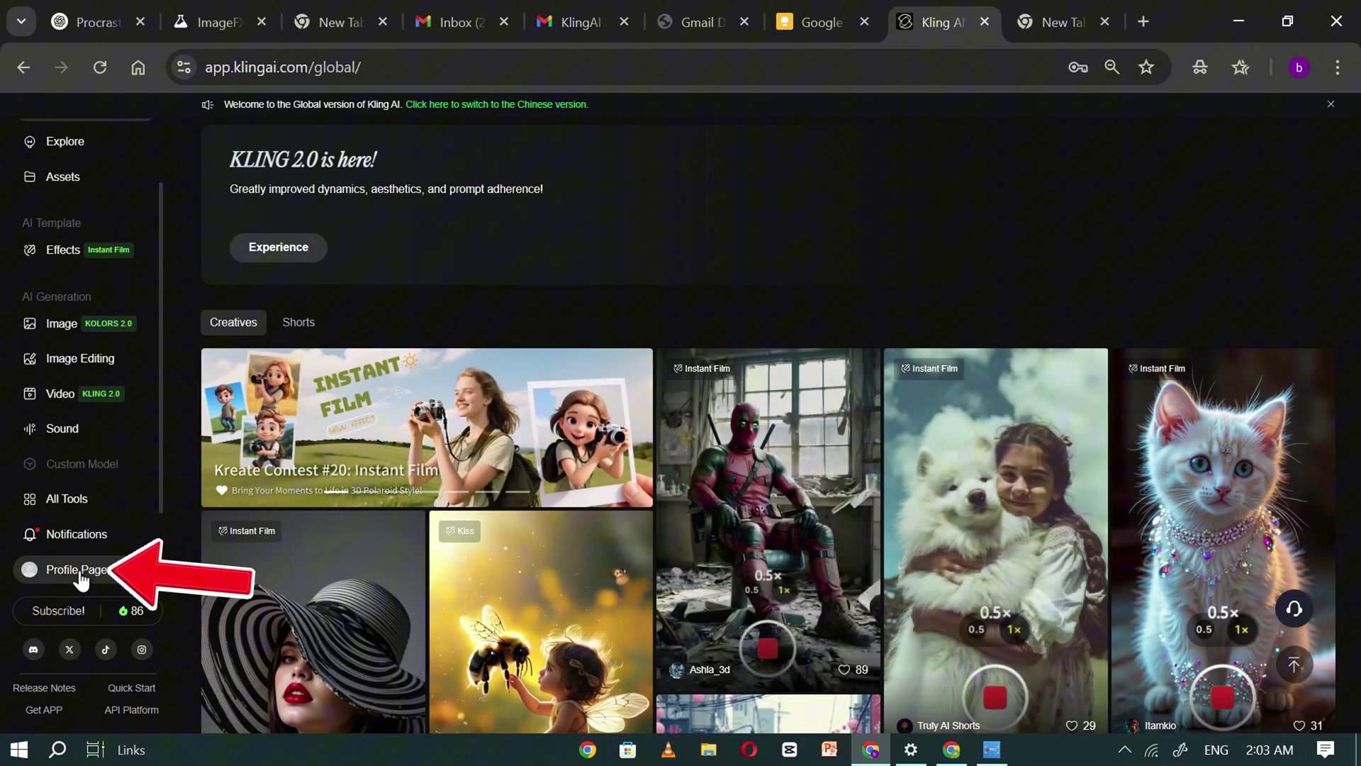
{"action": "left_click", "coordinate": [81, 580]}
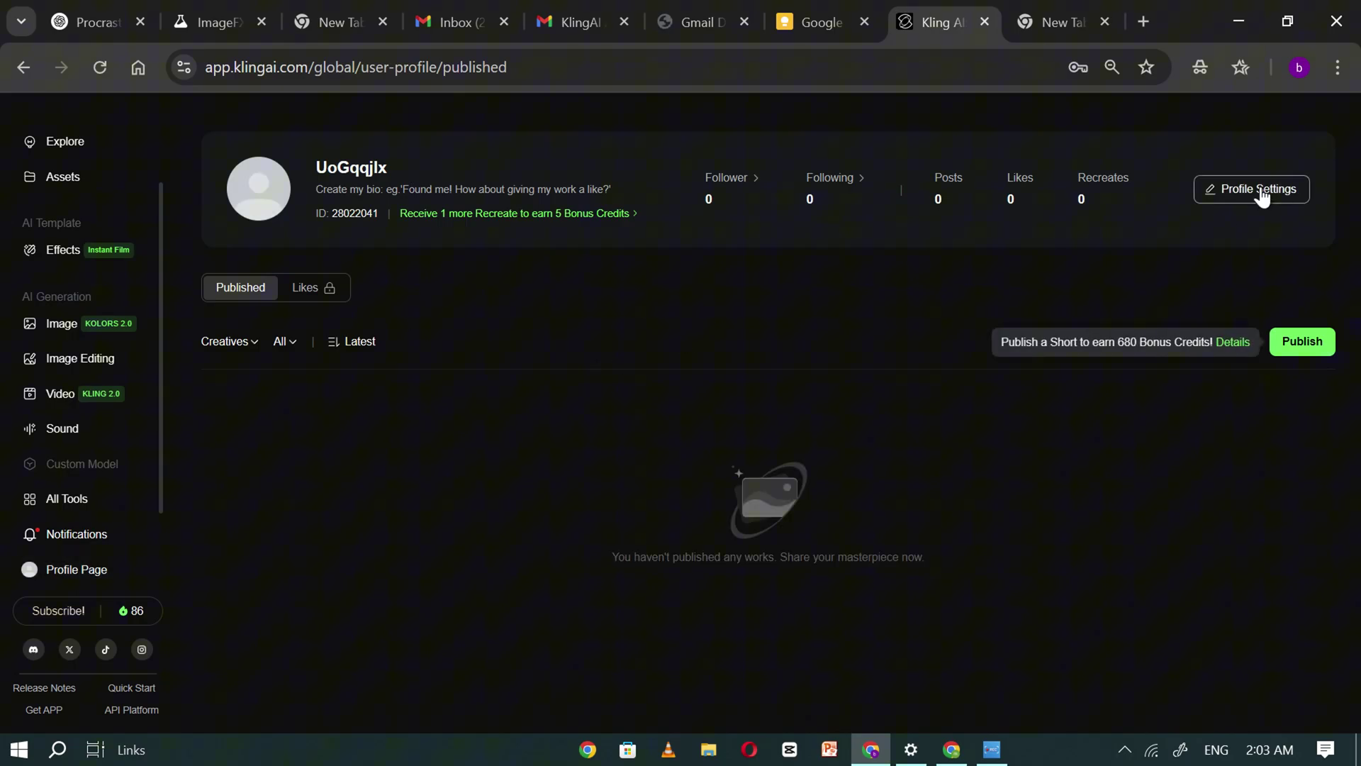
{"action": "left_click", "coordinate": [1220, 208]}
{"action": "scroll", "coordinate": [502, 473], "scroll_direction": "down", "scroll_amount": 1}
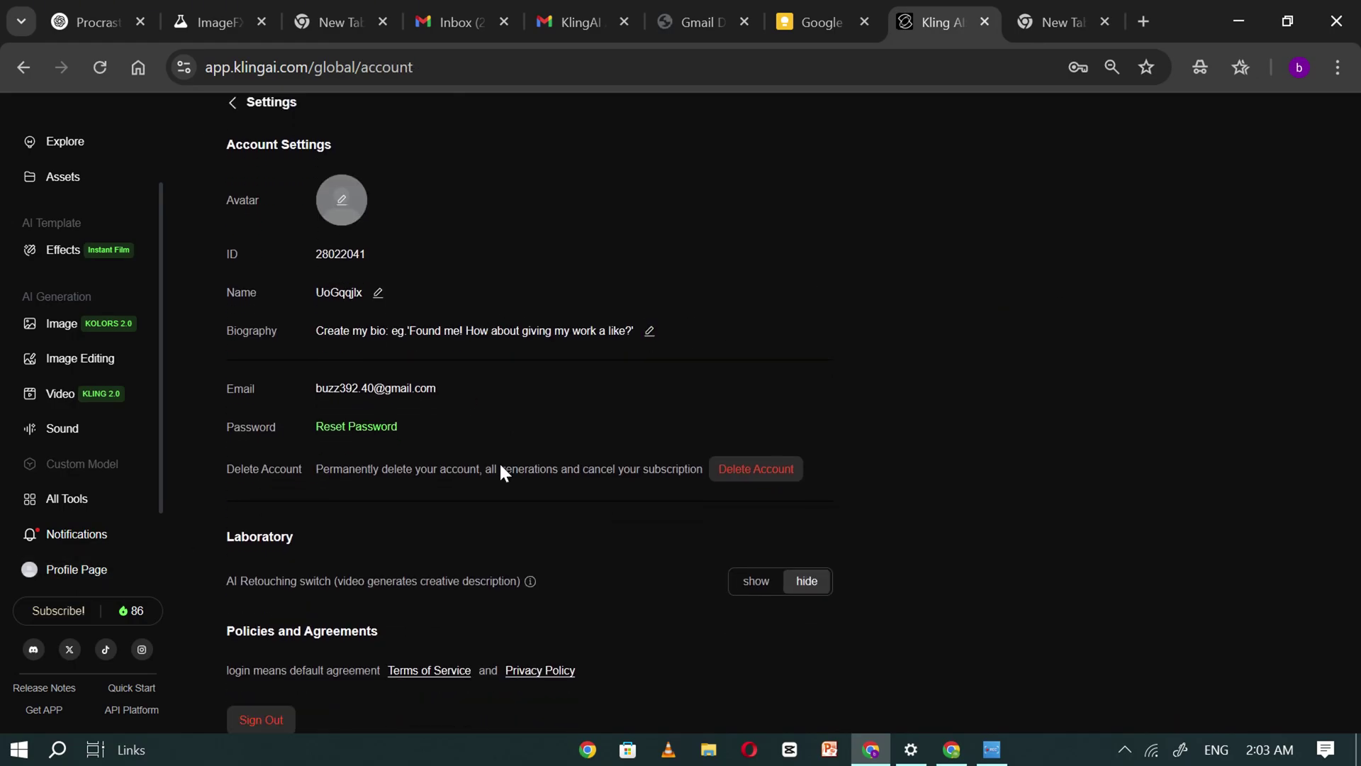
{"action": "left_click", "coordinate": [239, 719]}
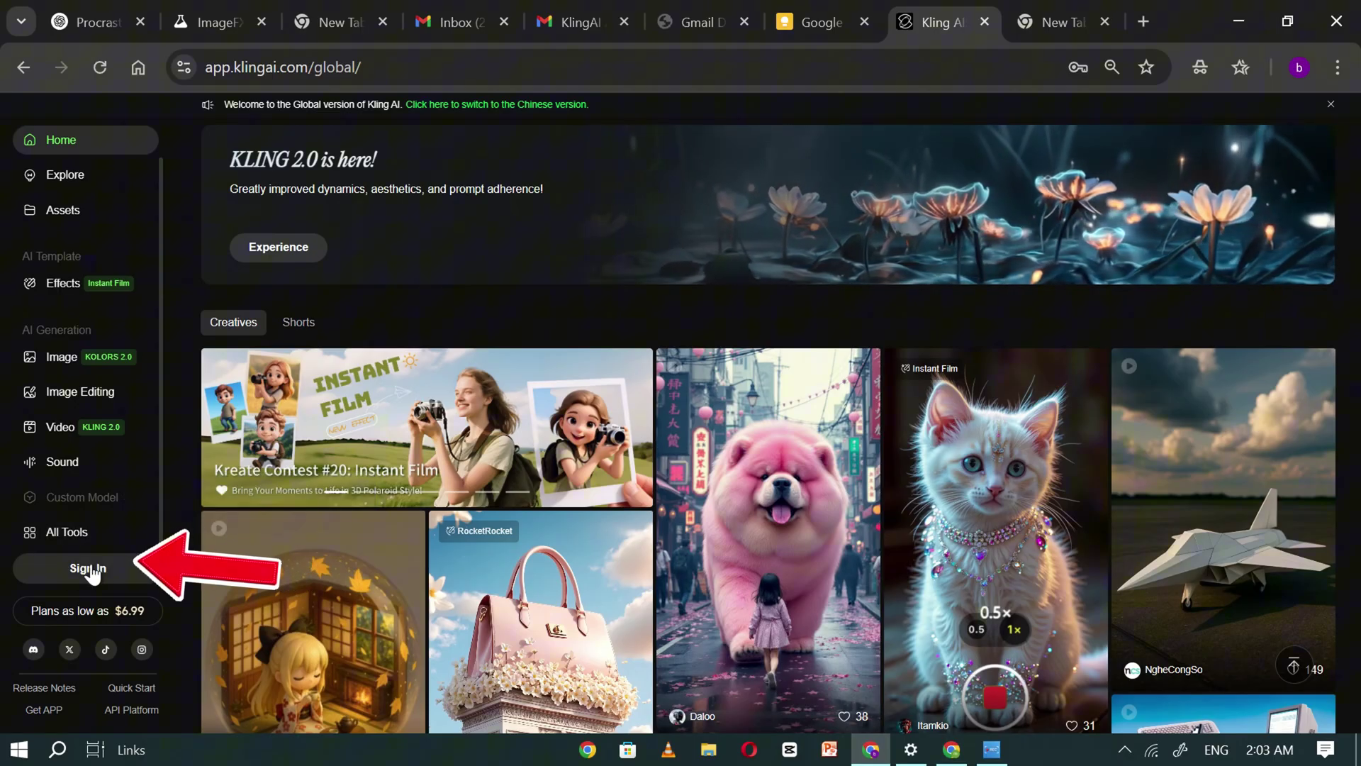
{"action": "left_click", "coordinate": [89, 569]}
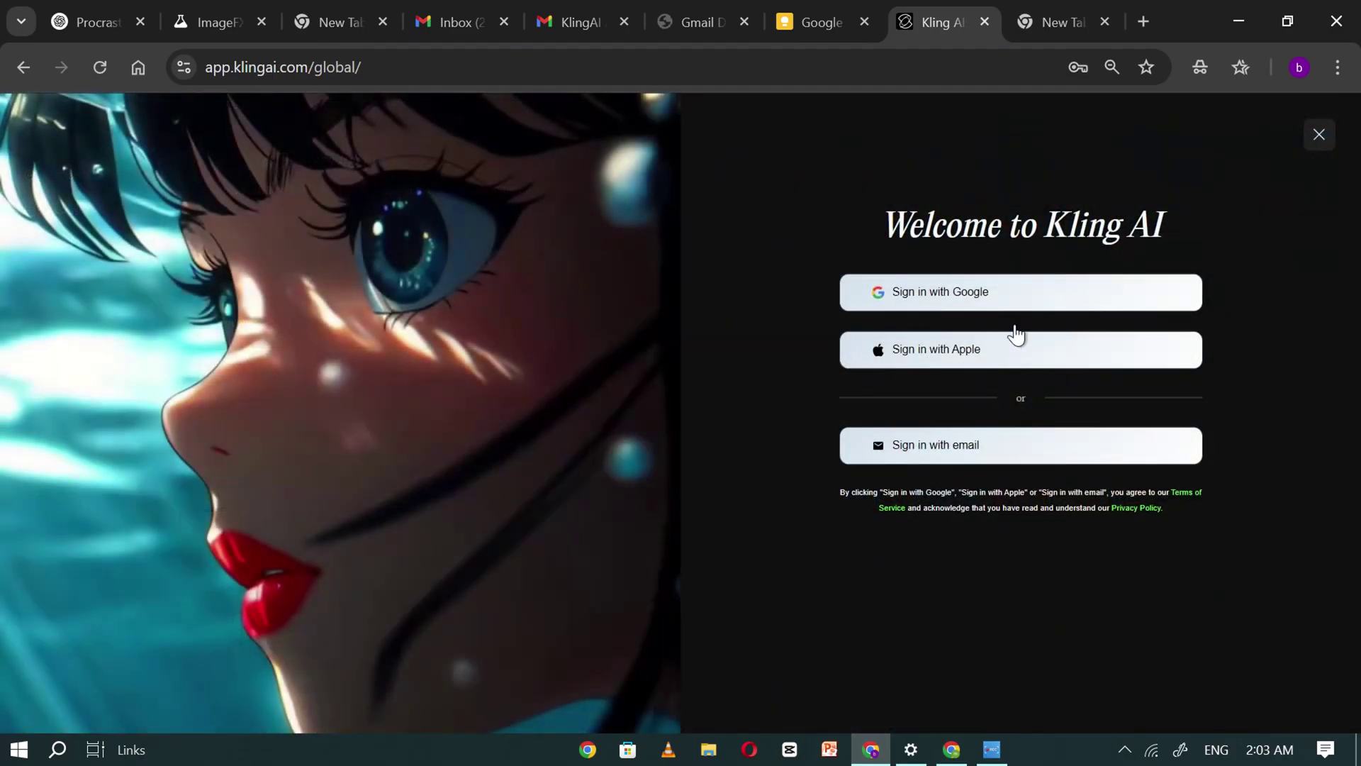
{"action": "left_click", "coordinate": [942, 448]}
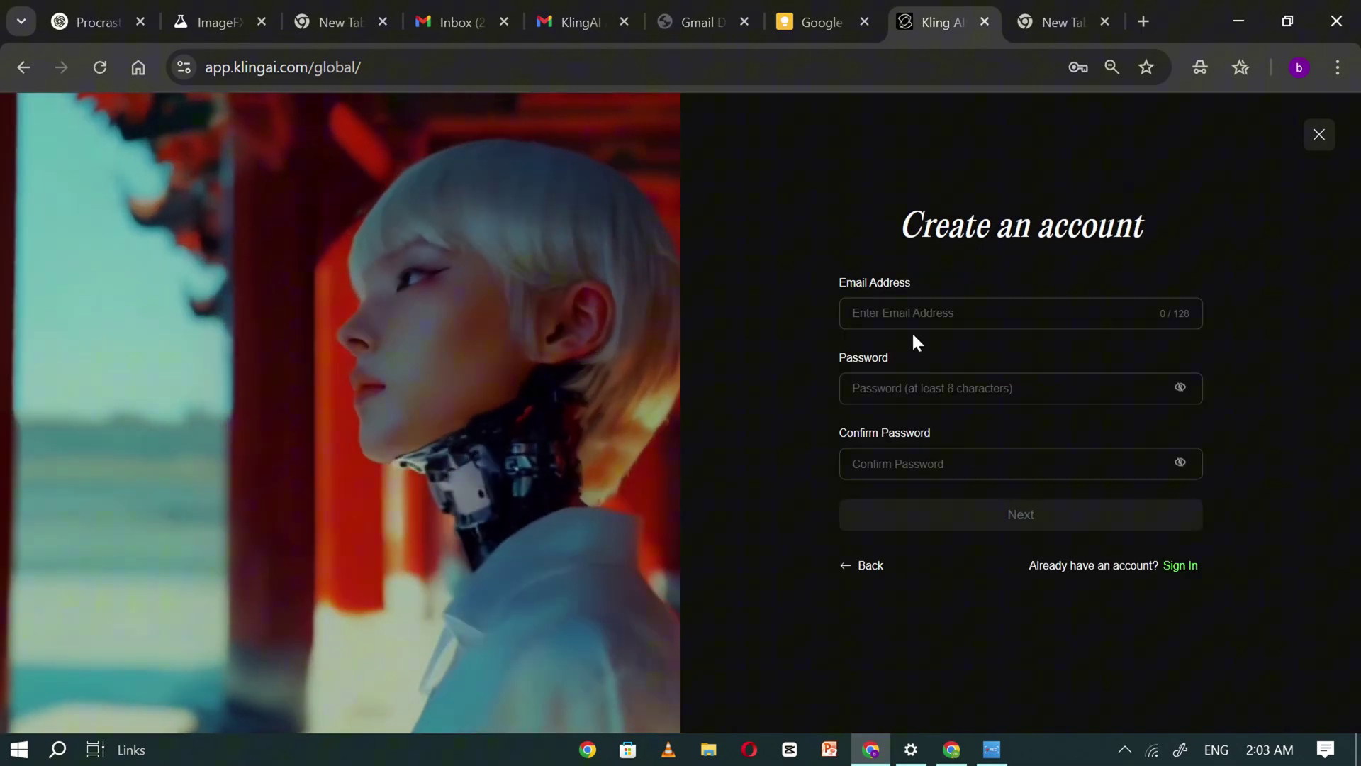
{"action": "left_click", "coordinate": [798, 18]}
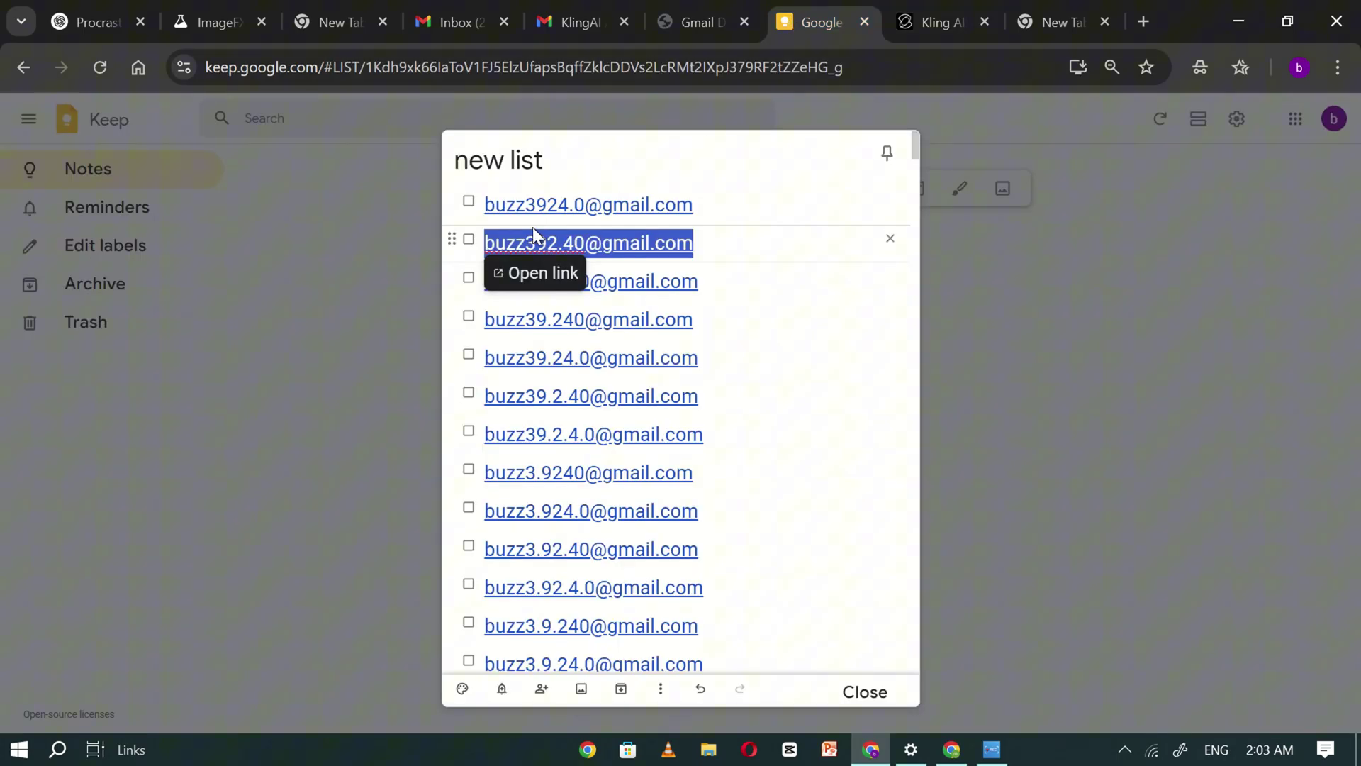
{"action": "right_click", "coordinate": [699, 207]}
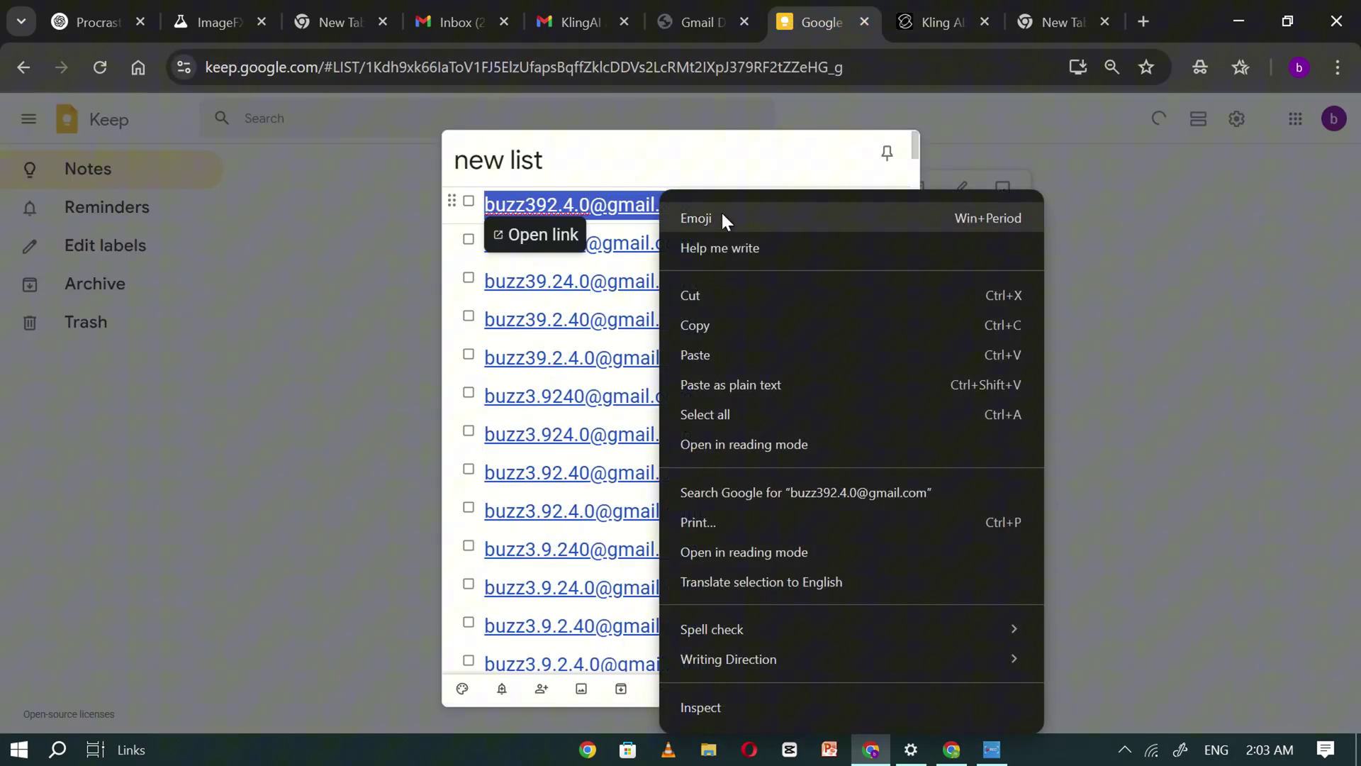
{"action": "left_click", "coordinate": [716, 323]}
{"action": "left_click", "coordinate": [933, 20]}
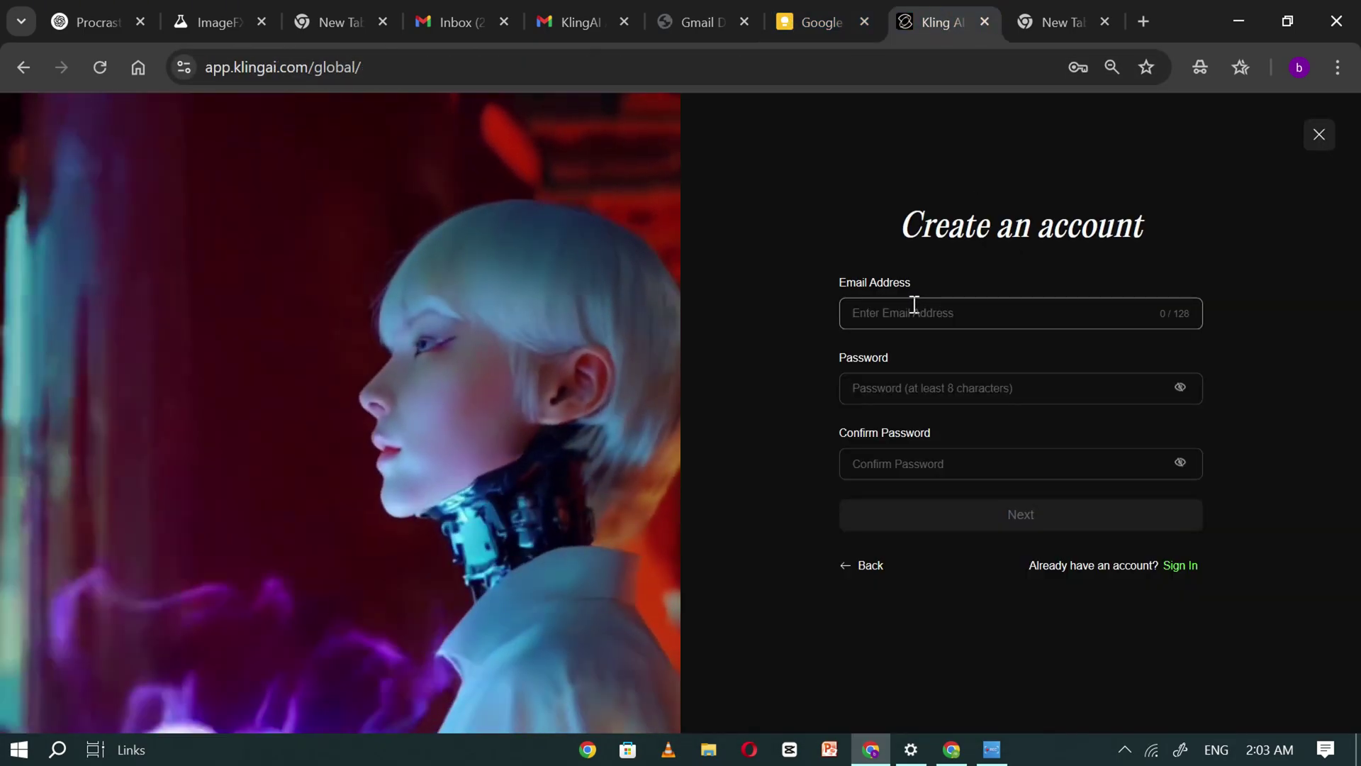
- Register the pasted dotted address with a confirmed password, decline saving it, and open Gmail
{"action": "left_click", "coordinate": [931, 321]}
{"action": "key", "text": "ctrl+v"}
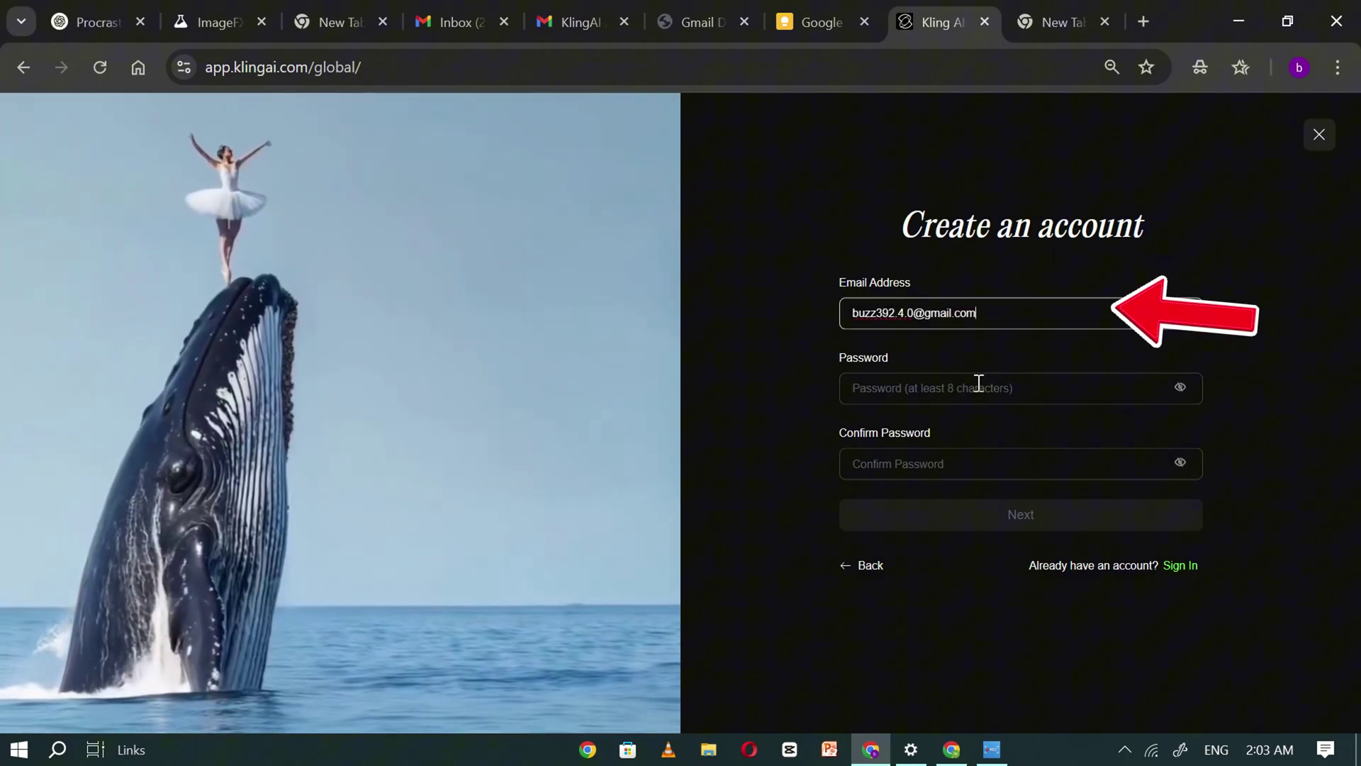
{"action": "left_click", "coordinate": [930, 389]}
{"action": "type", "text": "*************"}
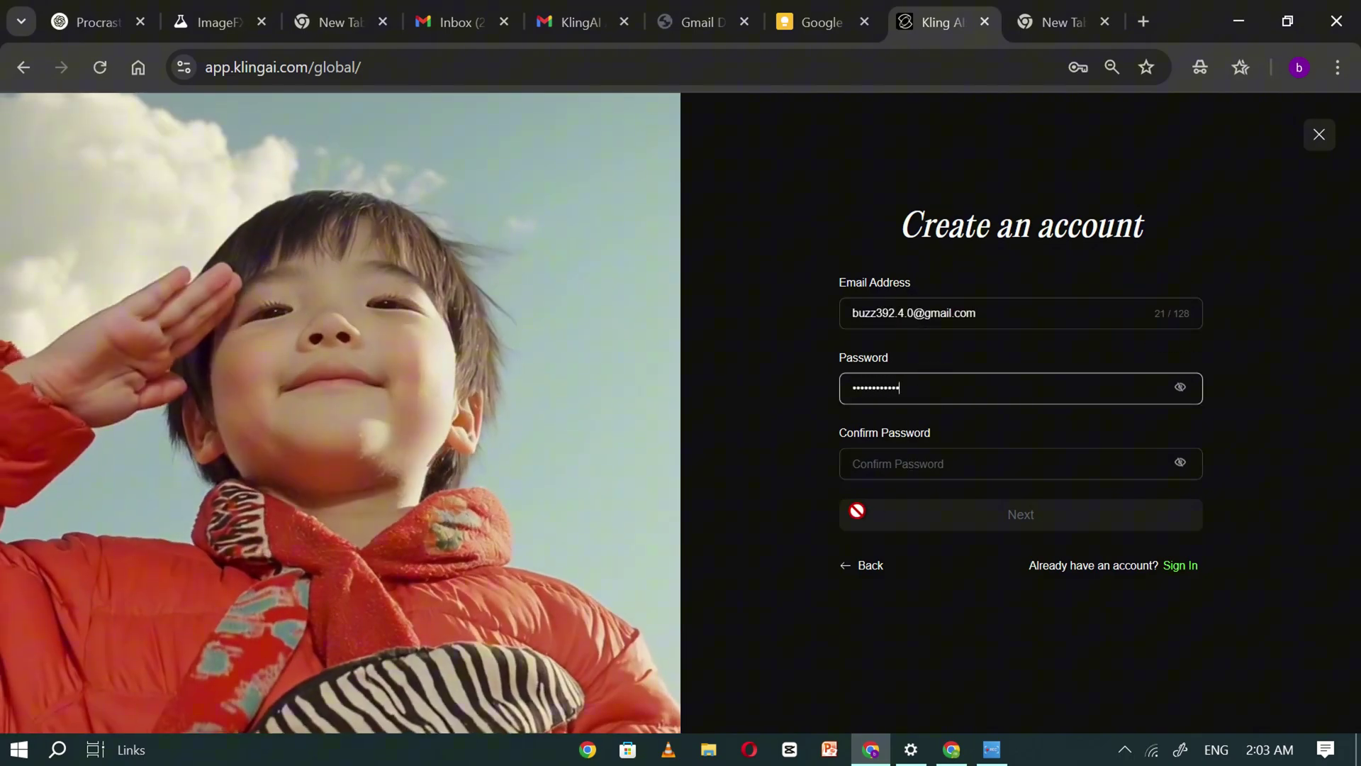
{"action": "left_click", "coordinate": [921, 468]}
{"action": "type", "text": "*************"}
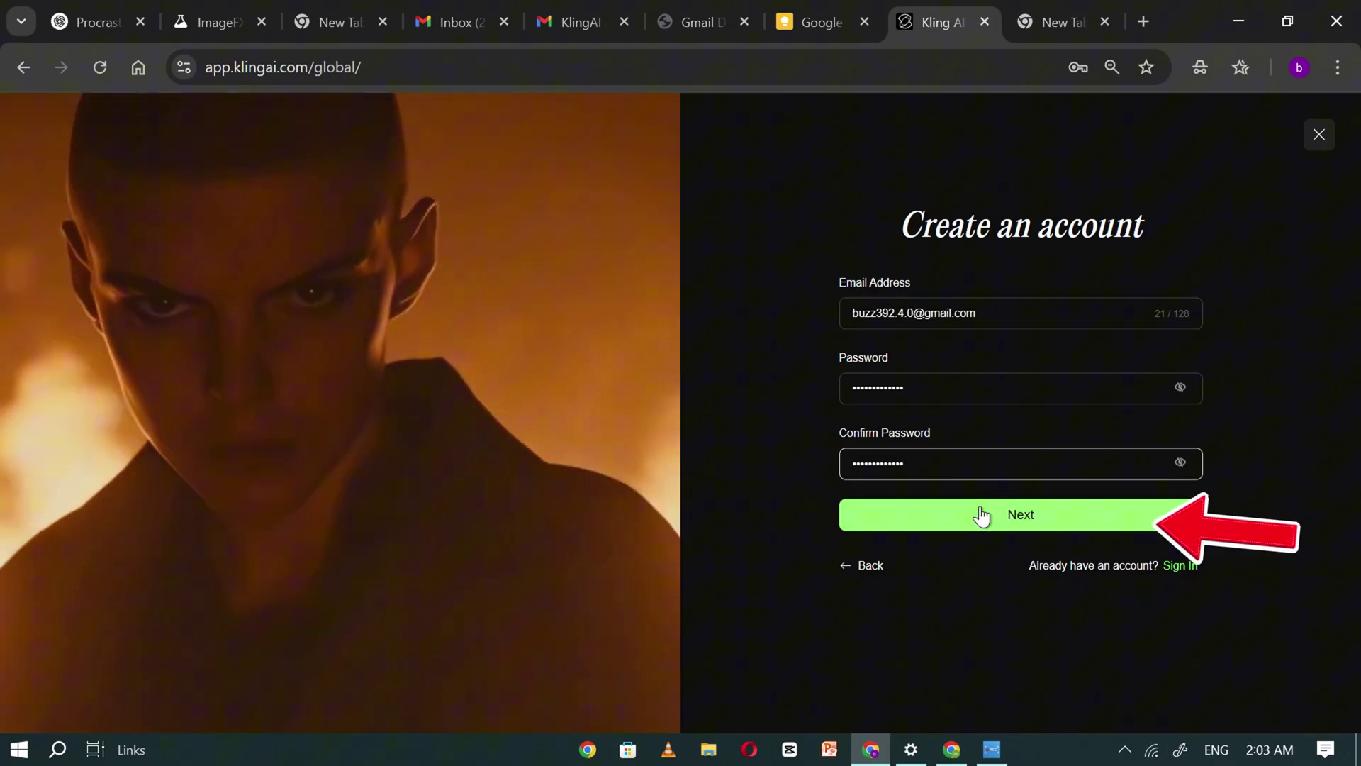
{"action": "left_click", "coordinate": [979, 513]}
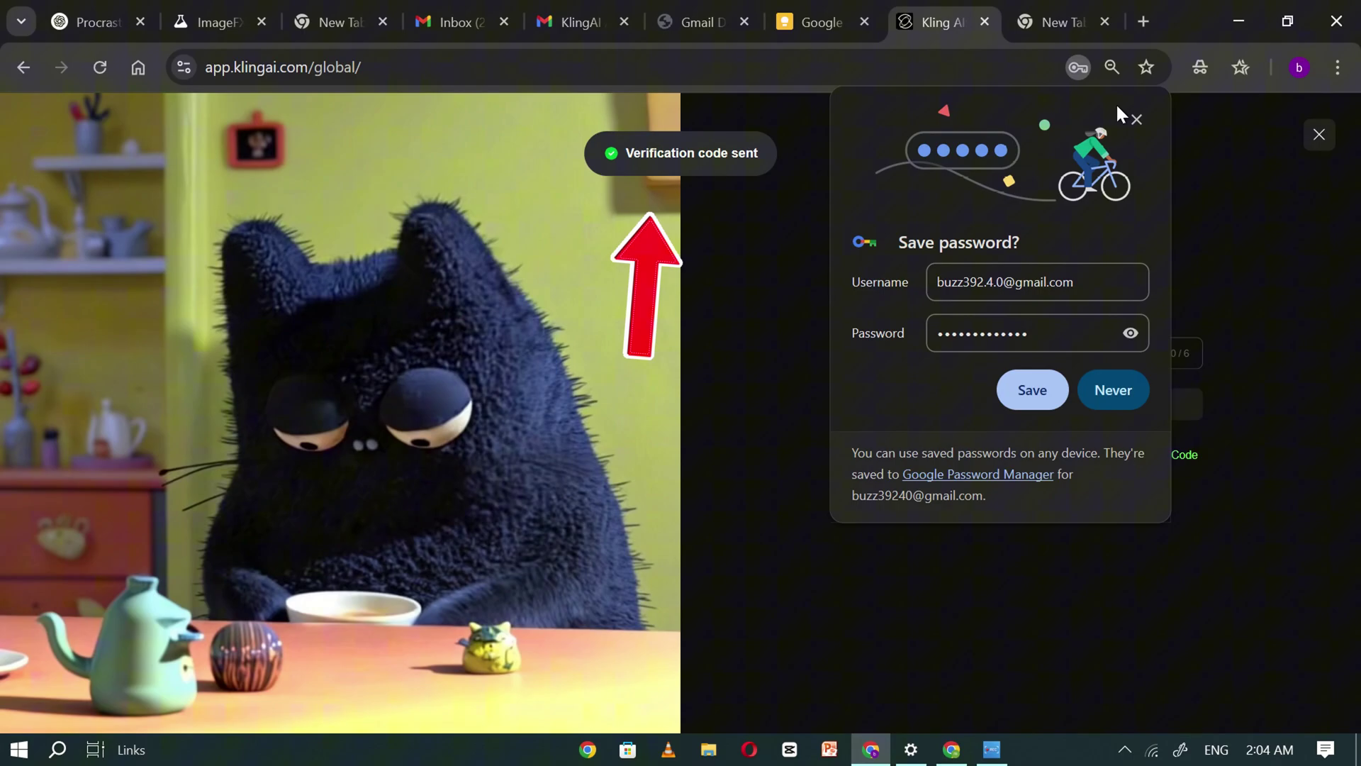
{"action": "left_click", "coordinate": [1136, 119]}
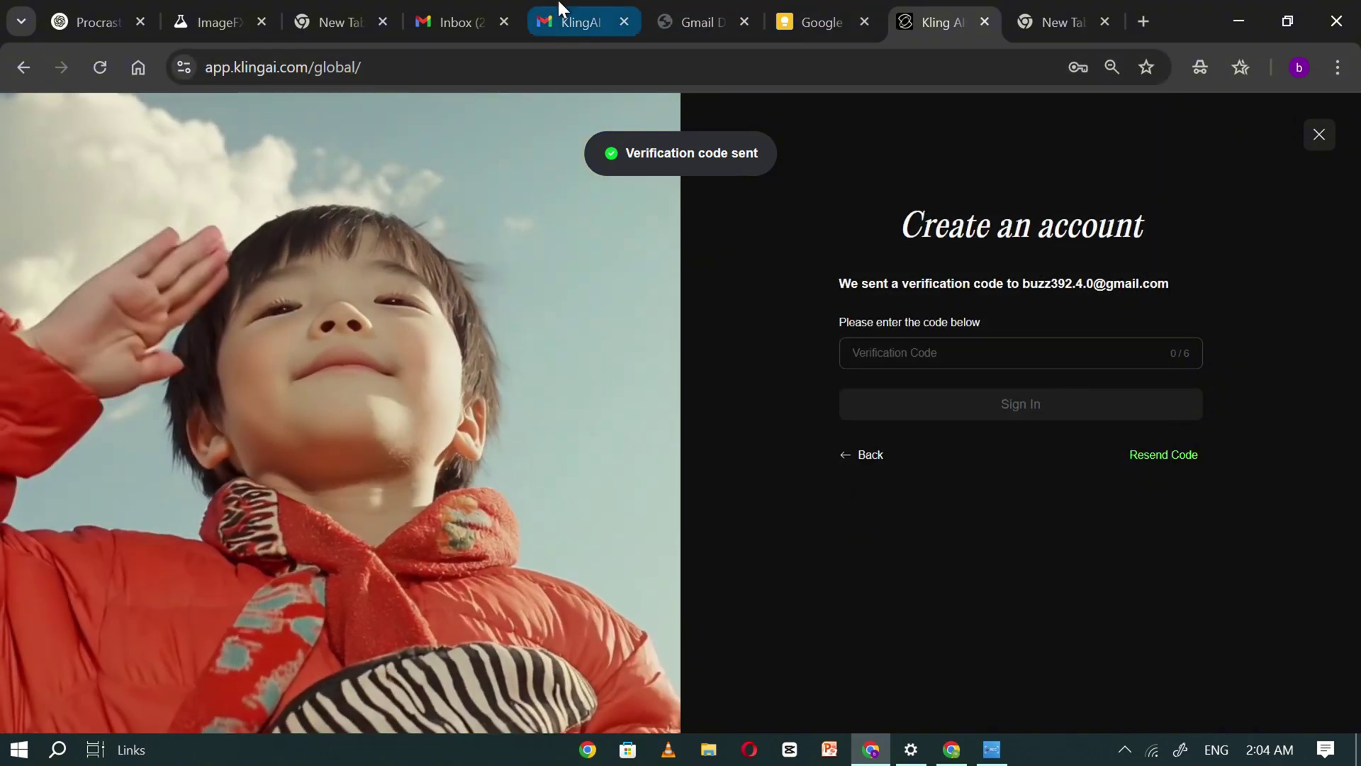
{"action": "left_click", "coordinate": [558, 3]}
- Copy the six-digit code from the KlingAI Account Verification email and return to Kling
{"action": "left_click", "coordinate": [307, 193]}
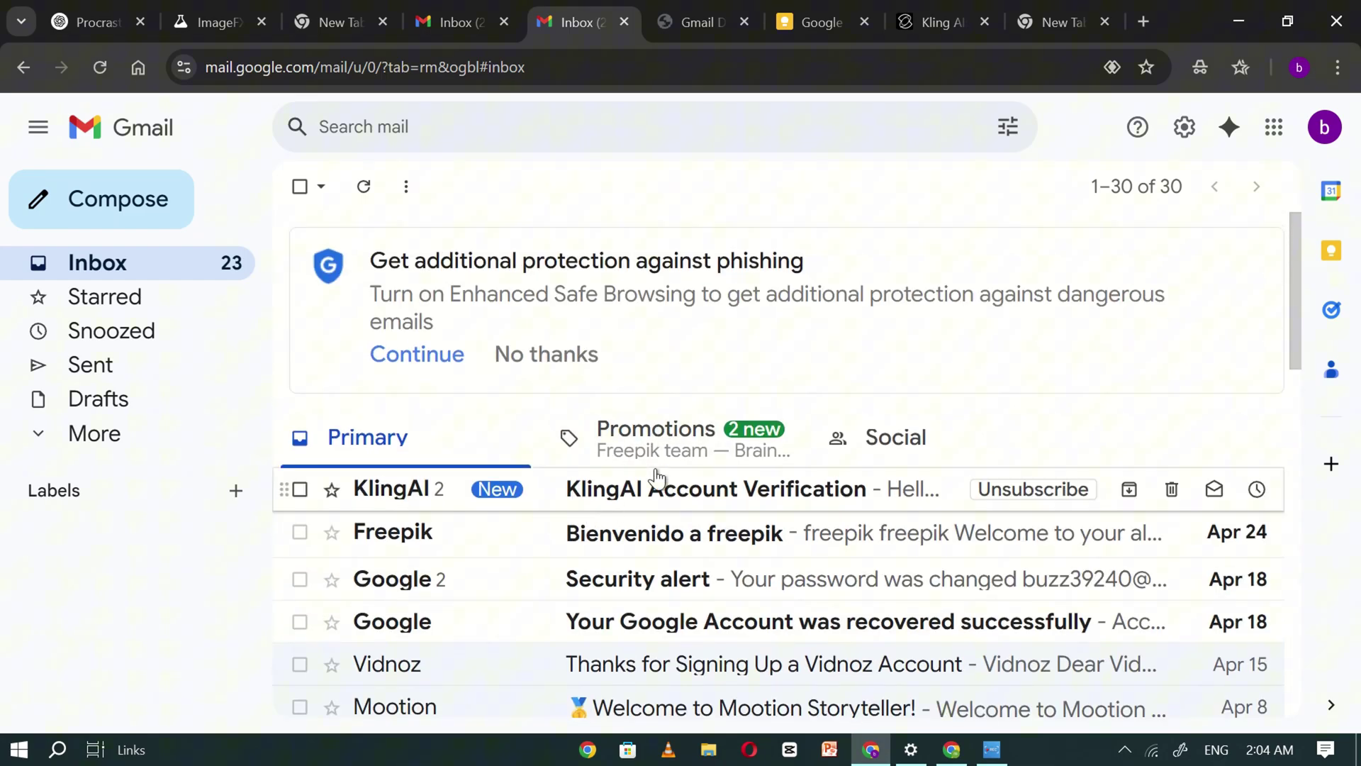
{"action": "scroll", "coordinate": [638, 448], "scroll_direction": "down", "scroll_amount": 1}
{"action": "left_click", "coordinate": [663, 384]}
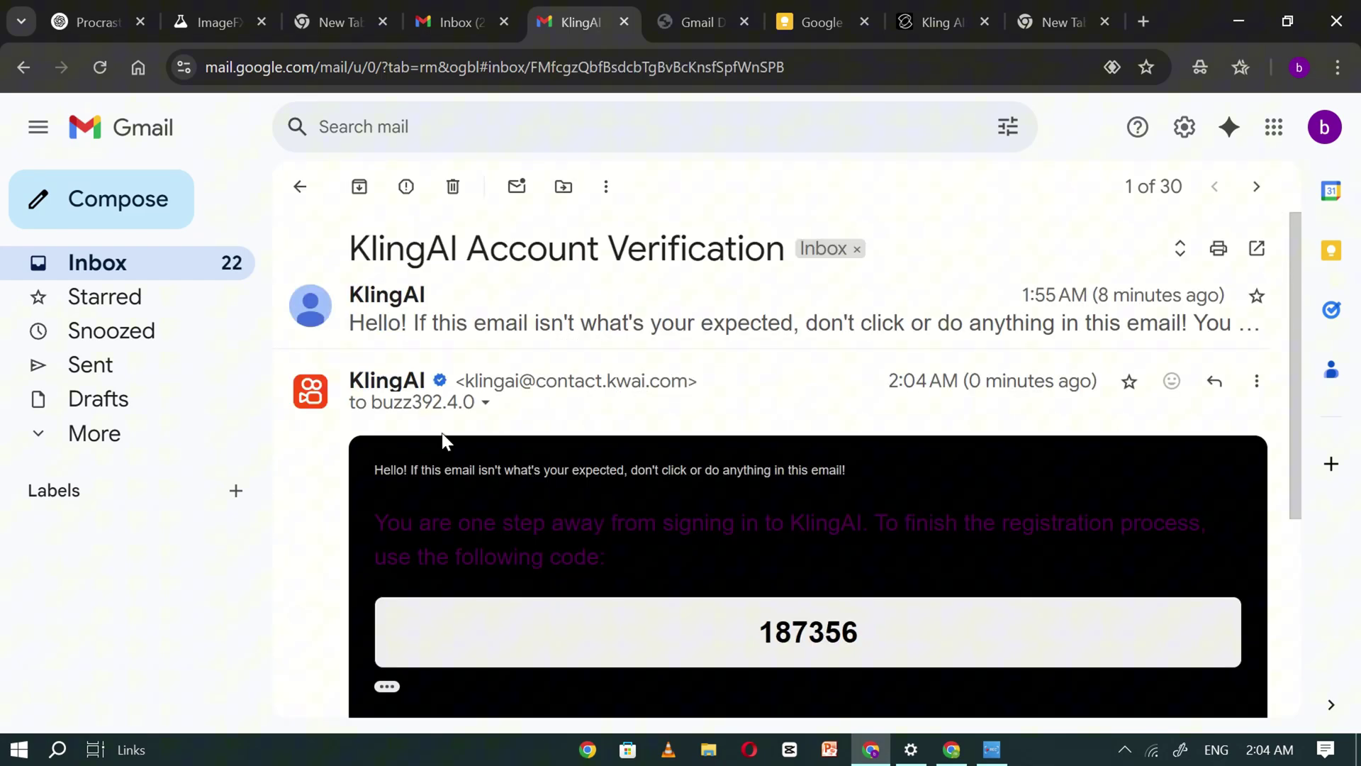
{"action": "scroll", "coordinate": [760, 510], "scroll_direction": "down", "scroll_amount": 1}
{"action": "double_click", "coordinate": [780, 522]}
{"action": "scroll", "coordinate": [850, 461], "scroll_direction": "up", "scroll_amount": 1}
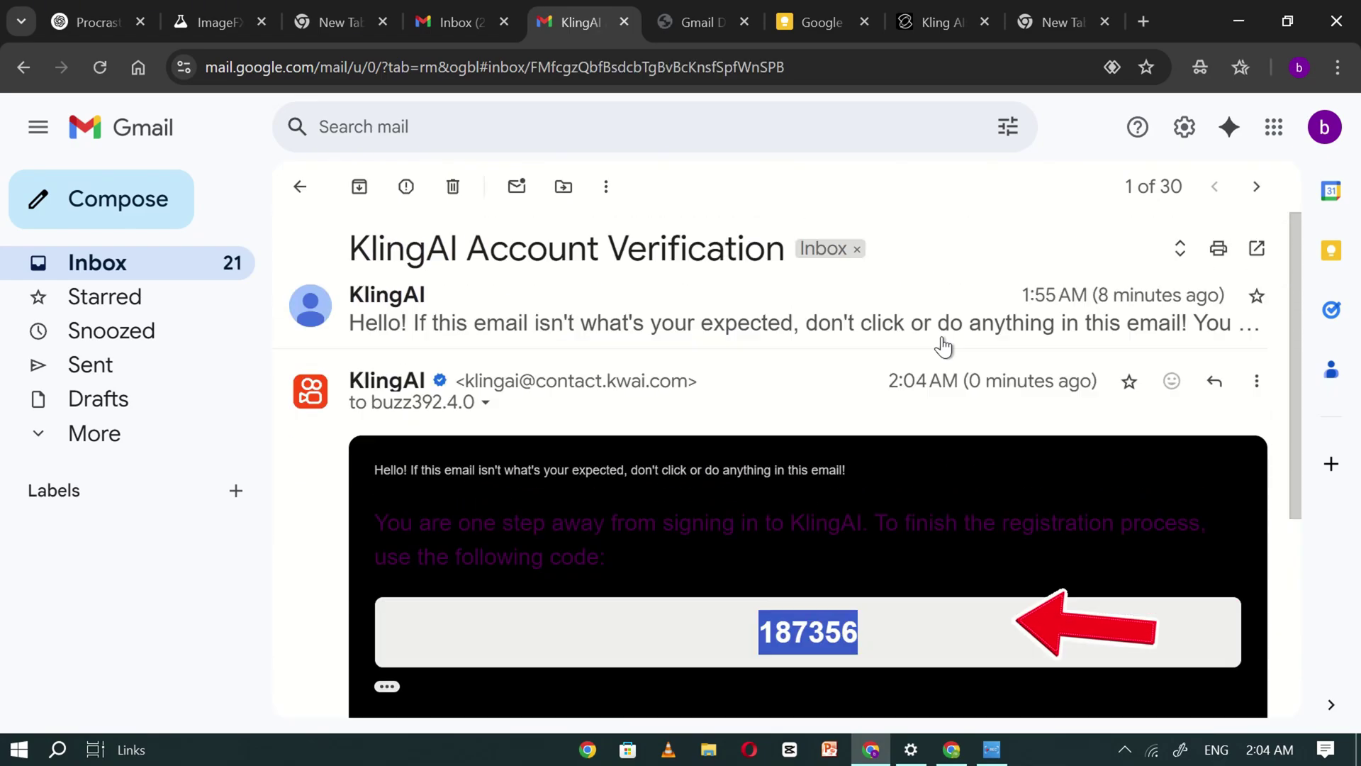
{"action": "left_click", "coordinate": [933, 10]}
- Paste the emailed code into the Verification Code field and sign in to the new account
{"action": "left_click", "coordinate": [897, 353]}
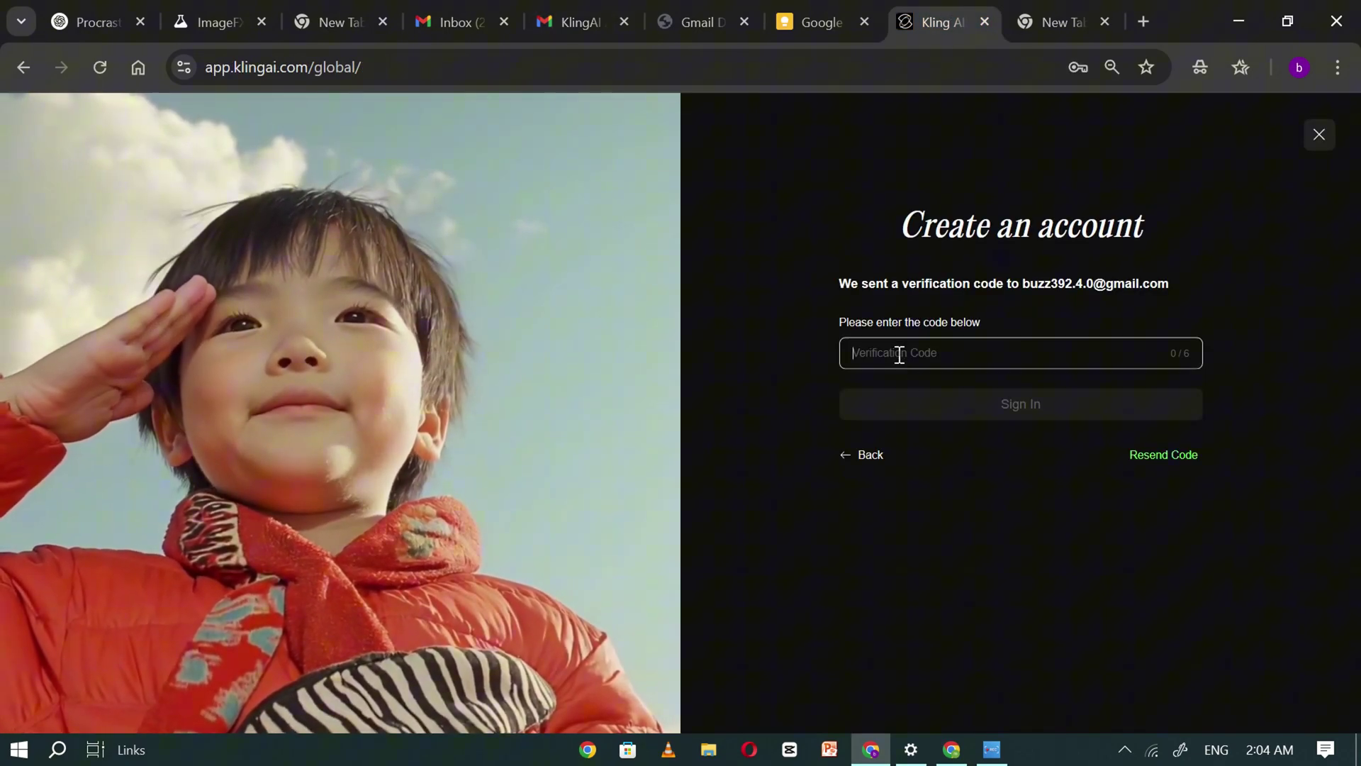
{"action": "type", "text": "v"}
{"action": "key", "text": "BackSpace"}
{"action": "key", "text": "ctrl+v"}
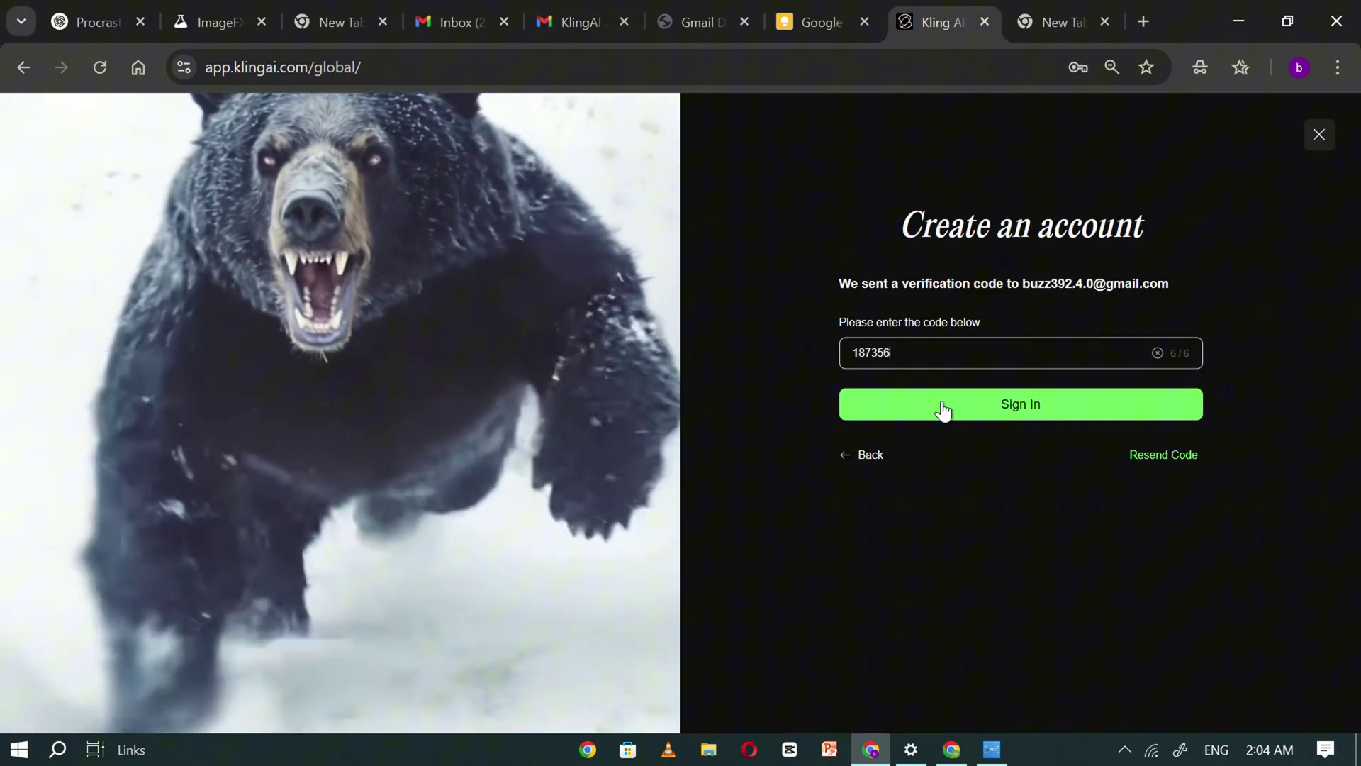
{"action": "left_click", "coordinate": [975, 422]}
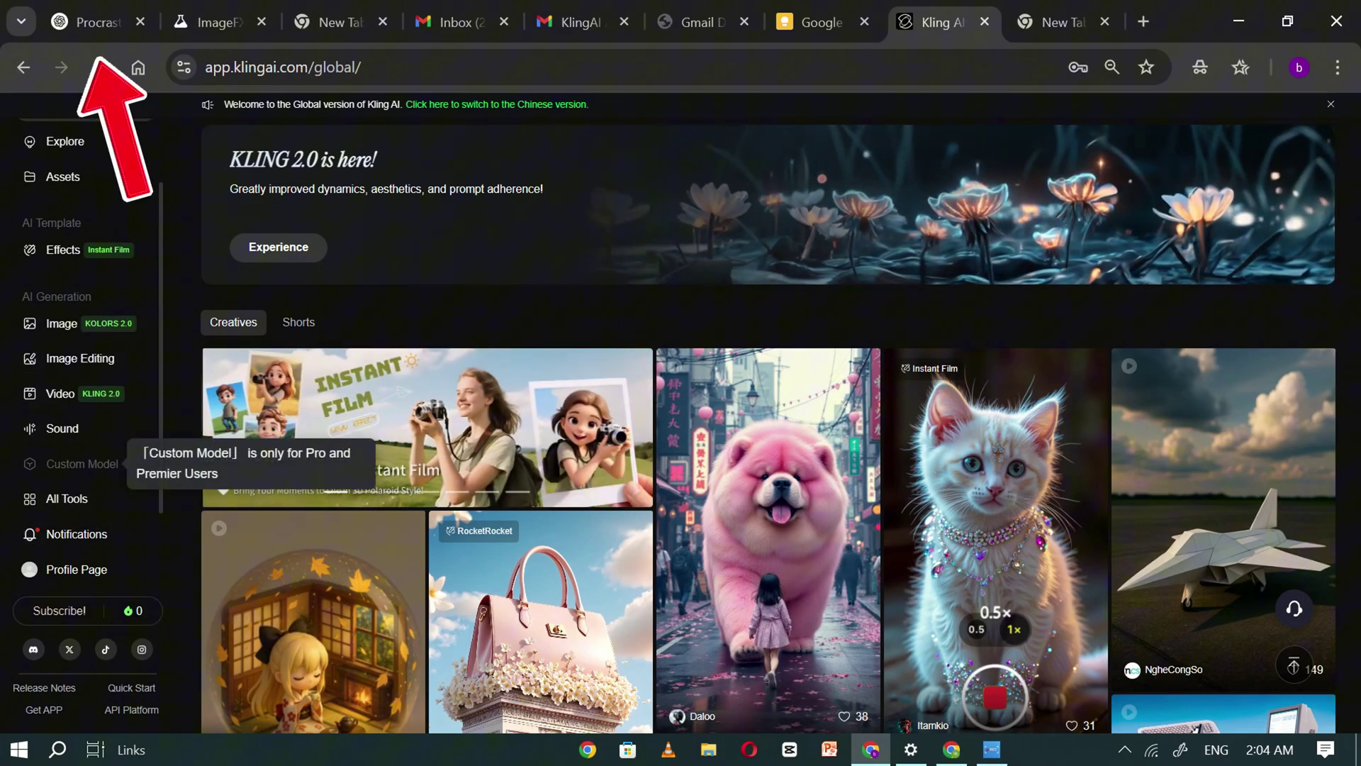
- Reload to show the 166 trial credits and start uploading an Image to Video start image
{"action": "left_click", "coordinate": [103, 70]}
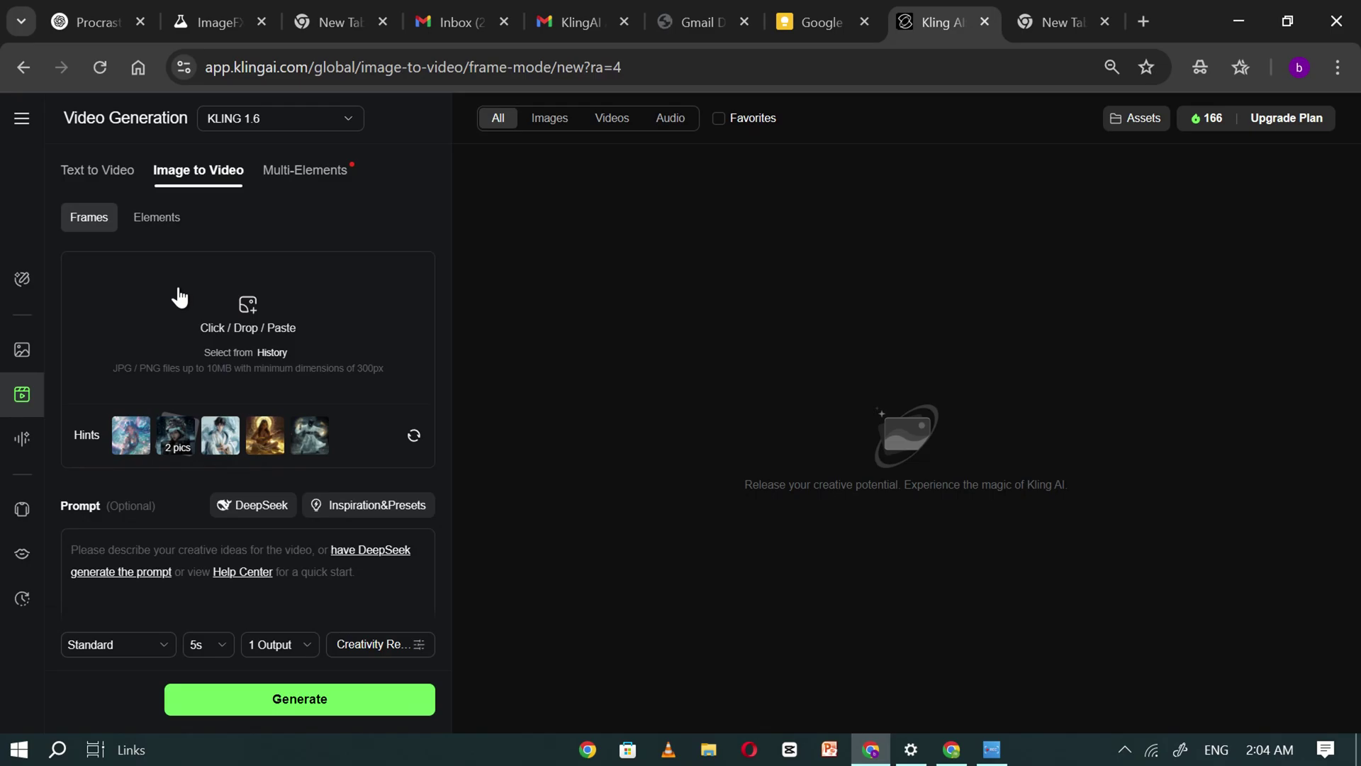
{"action": "left_click", "coordinate": [176, 298]}
{"action": "scroll", "coordinate": [886, 461], "scroll_direction": "down", "scroll_amount": 5}
- Use the macaron-tower picture as the start frame with the prompt 'animate'
{"action": "double_click", "coordinate": [461, 471]}
{"action": "type", "text": "imate"}
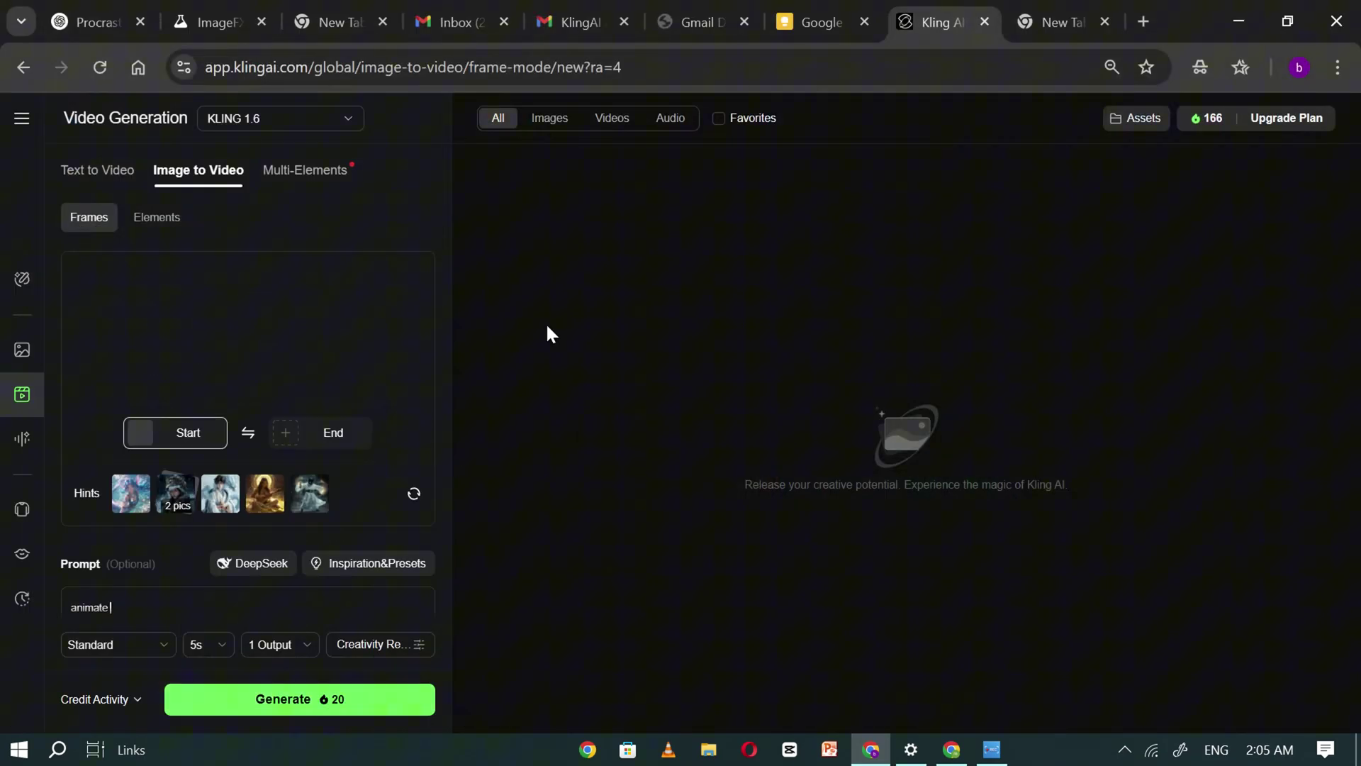